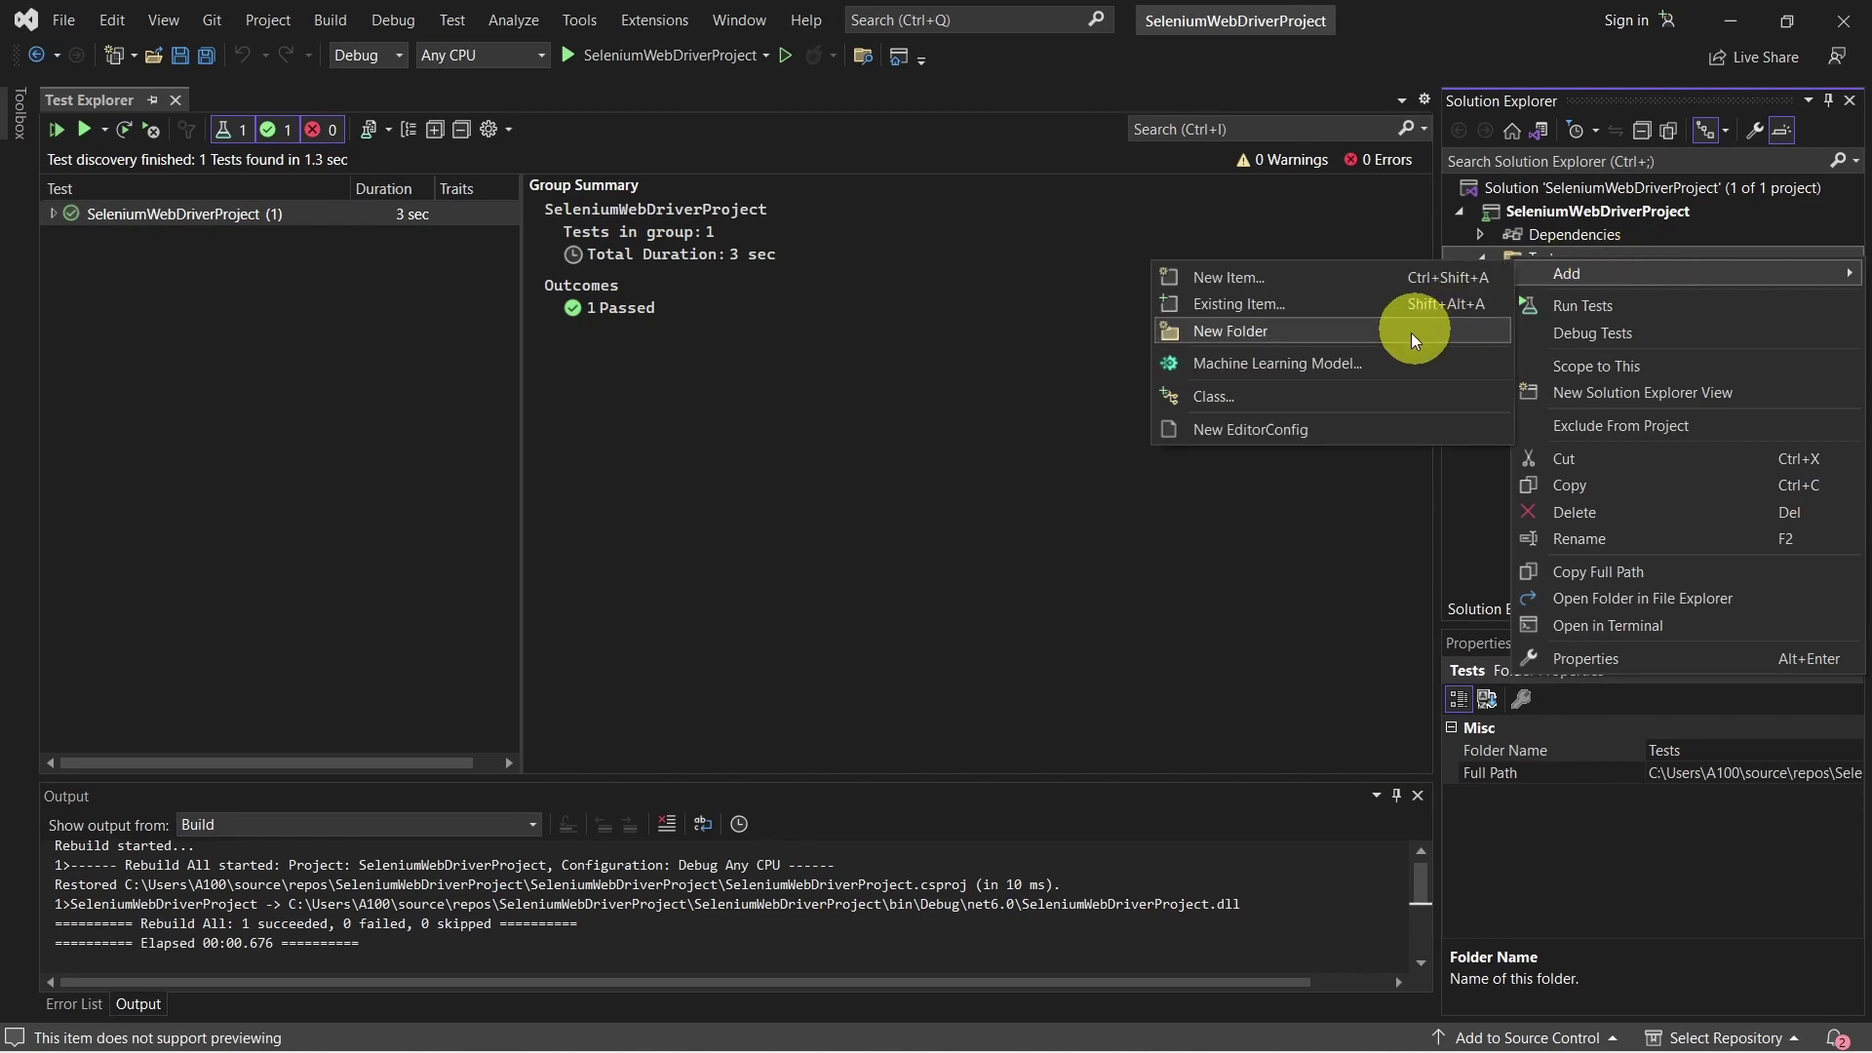
Step: Add a class named BrowsersTests under the Tests folder with Add > Class
{"action": "mouse_move", "coordinate": [1213, 397]}
{"action": "left_click", "coordinate": [1310, 394]}
{"action": "type", "text": "B"}
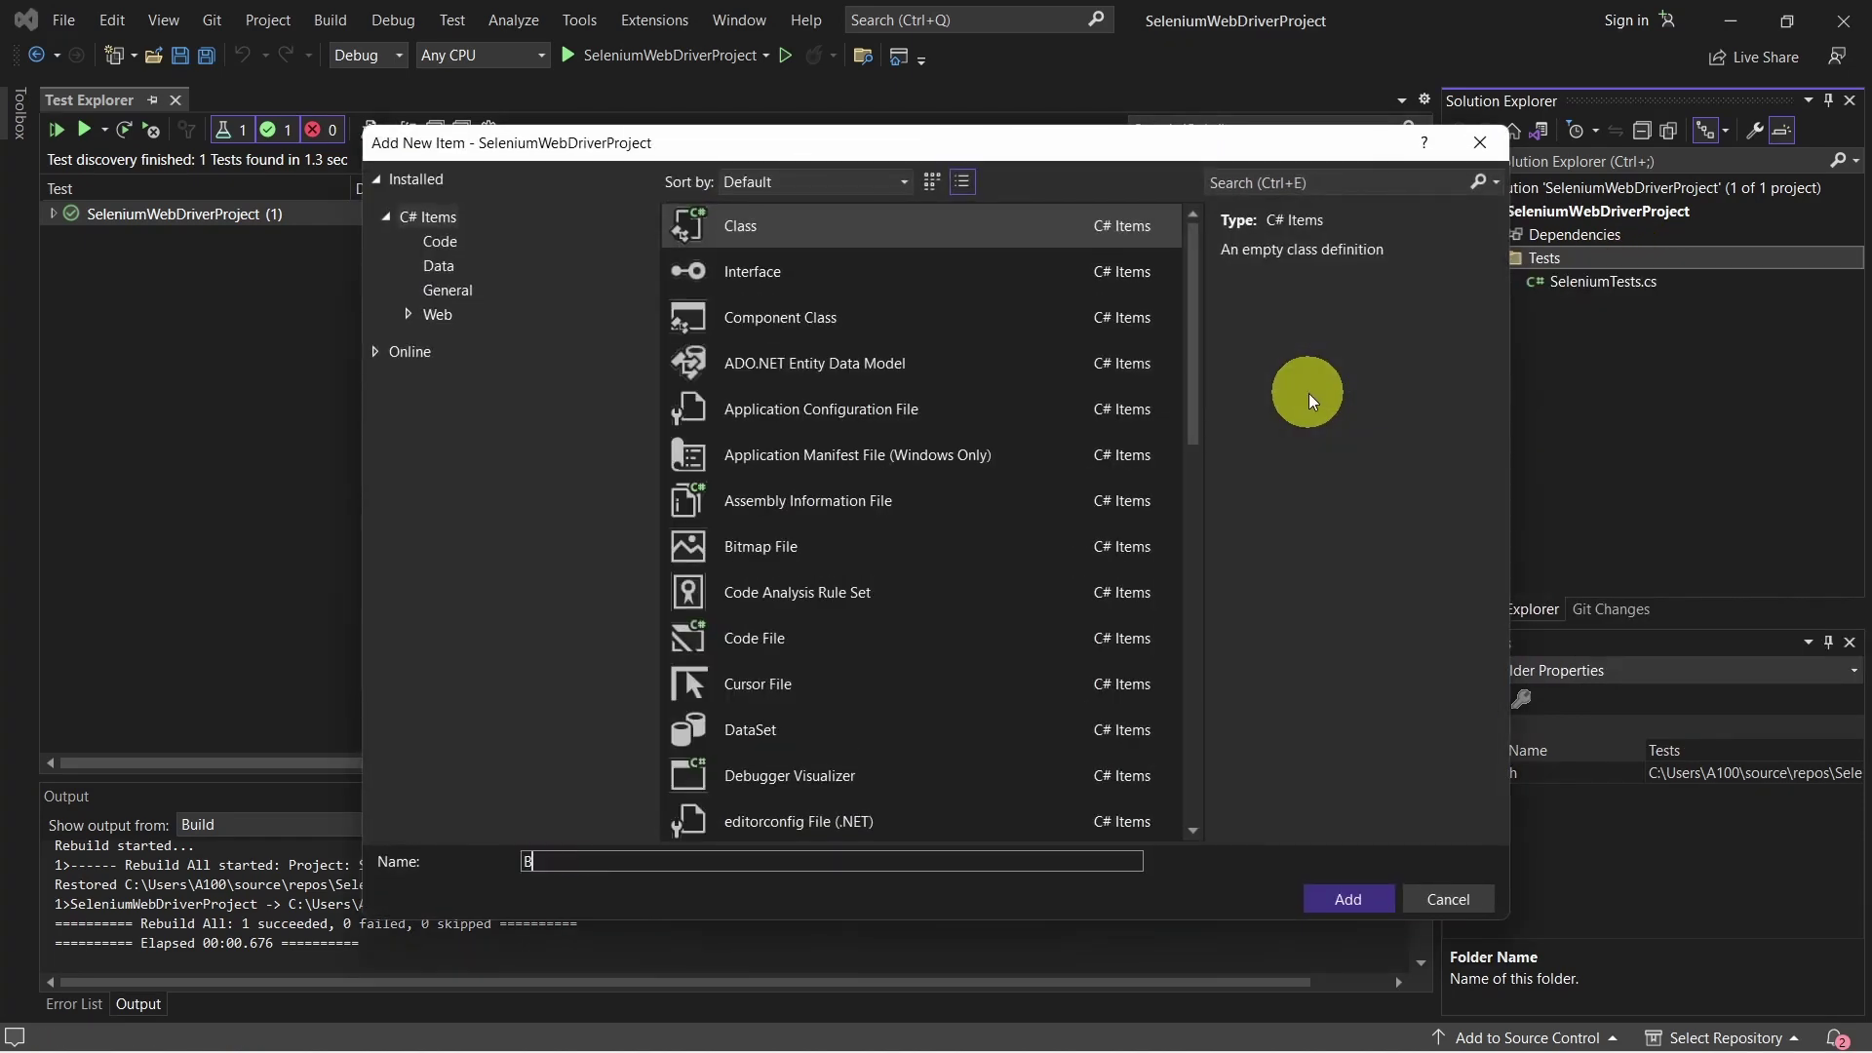
{"action": "type", "text": "rowsersTe"}
{"action": "type", "text": "sts"}
{"action": "key", "text": "Return"}
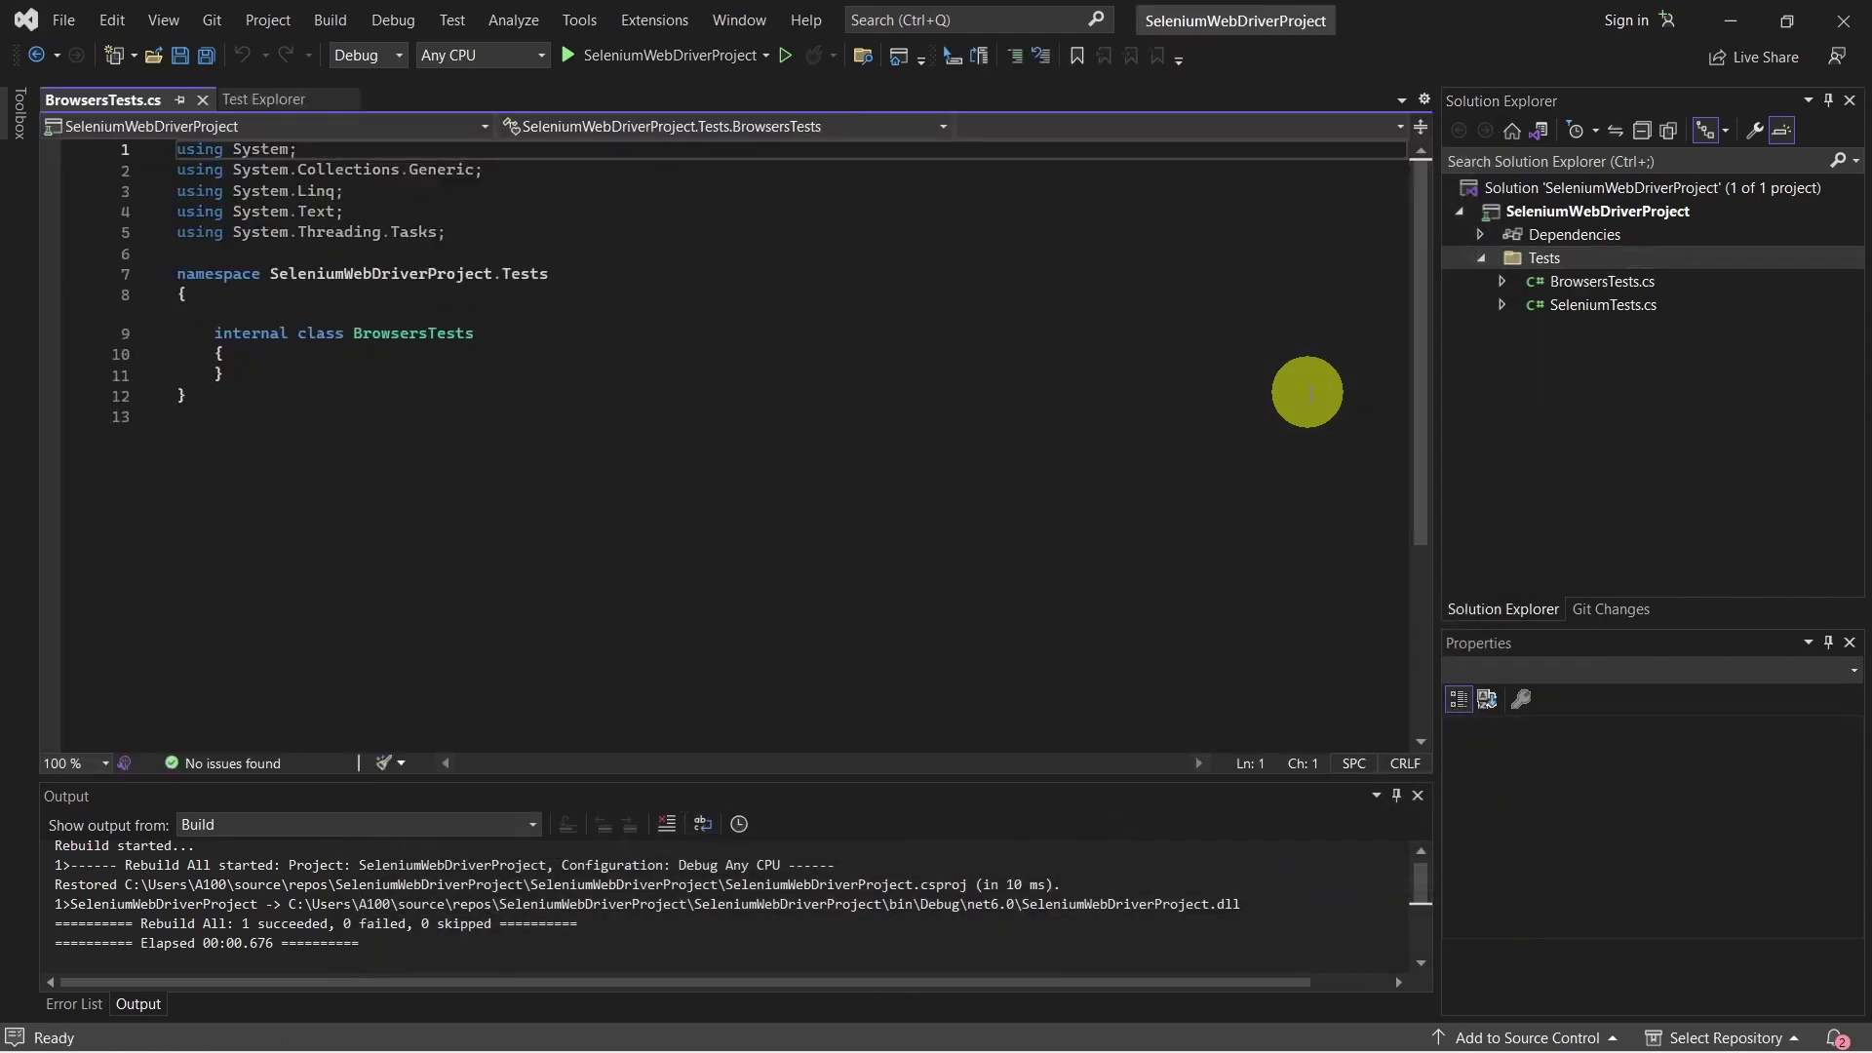
Step: Paste the ChromeBrowser test method into the BrowsersTests class body and save
{"action": "left_click", "coordinate": [538, 353]}
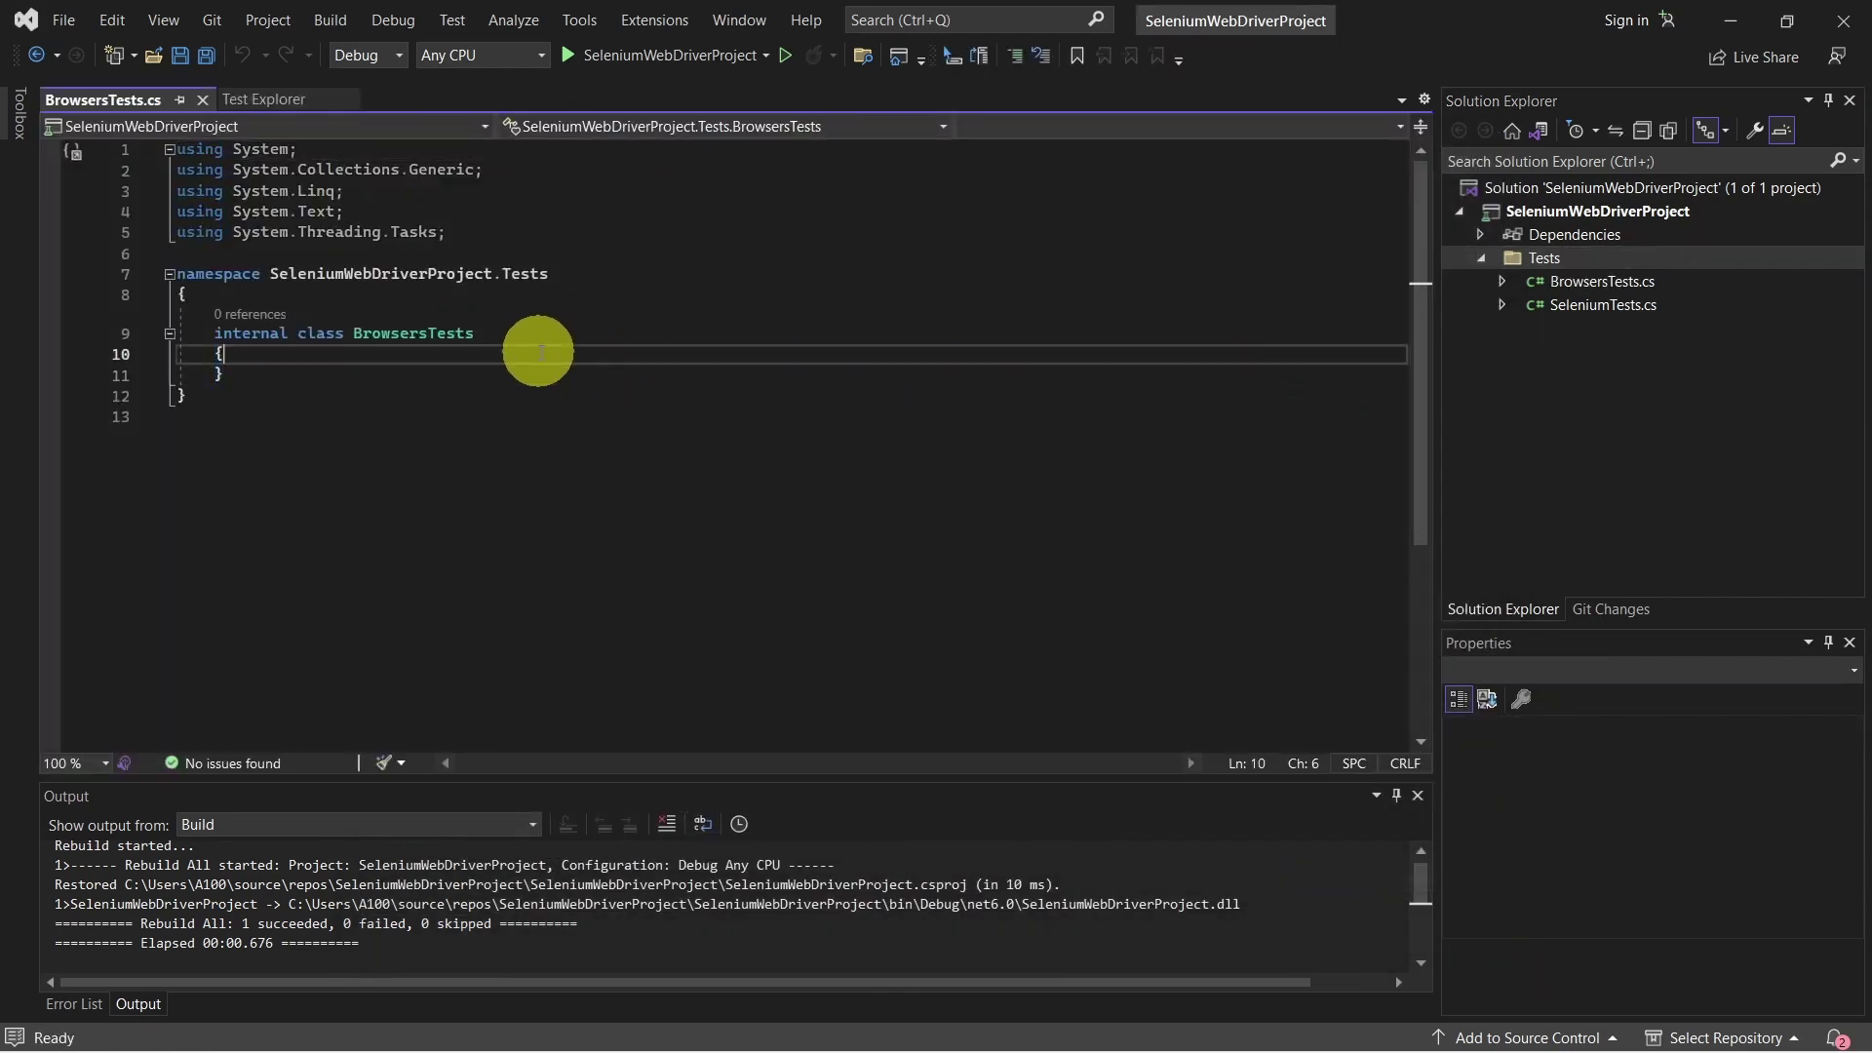
{"action": "key", "text": "Return"}
{"action": "key", "text": "ctrl+v"}
{"action": "key", "text": "ctrl+s"}
{"action": "left_click", "coordinate": [783, 523]}
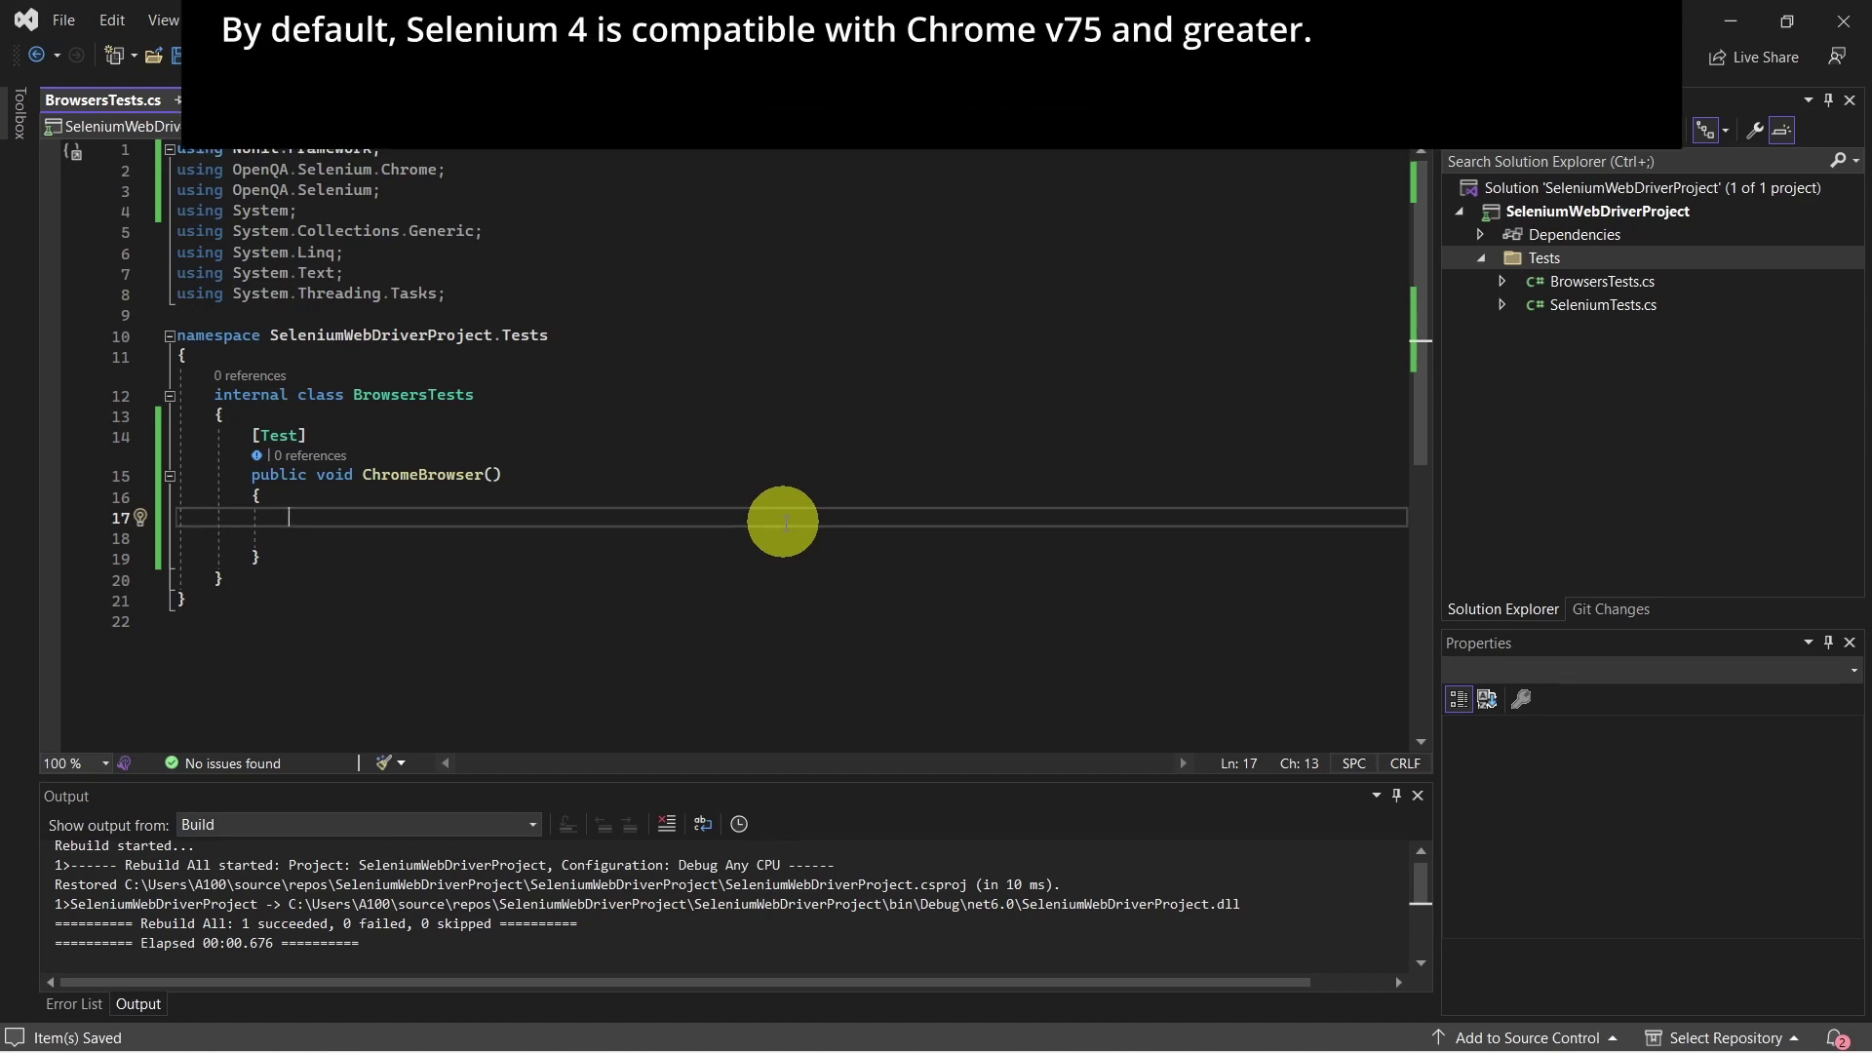
{"action": "type", "text": "I"}
{"action": "type", "text": "web"}
Step: Complete the driver declaration with the IWebDriver and ChromeDriver suggestions
{"action": "key", "text": "Tab"}
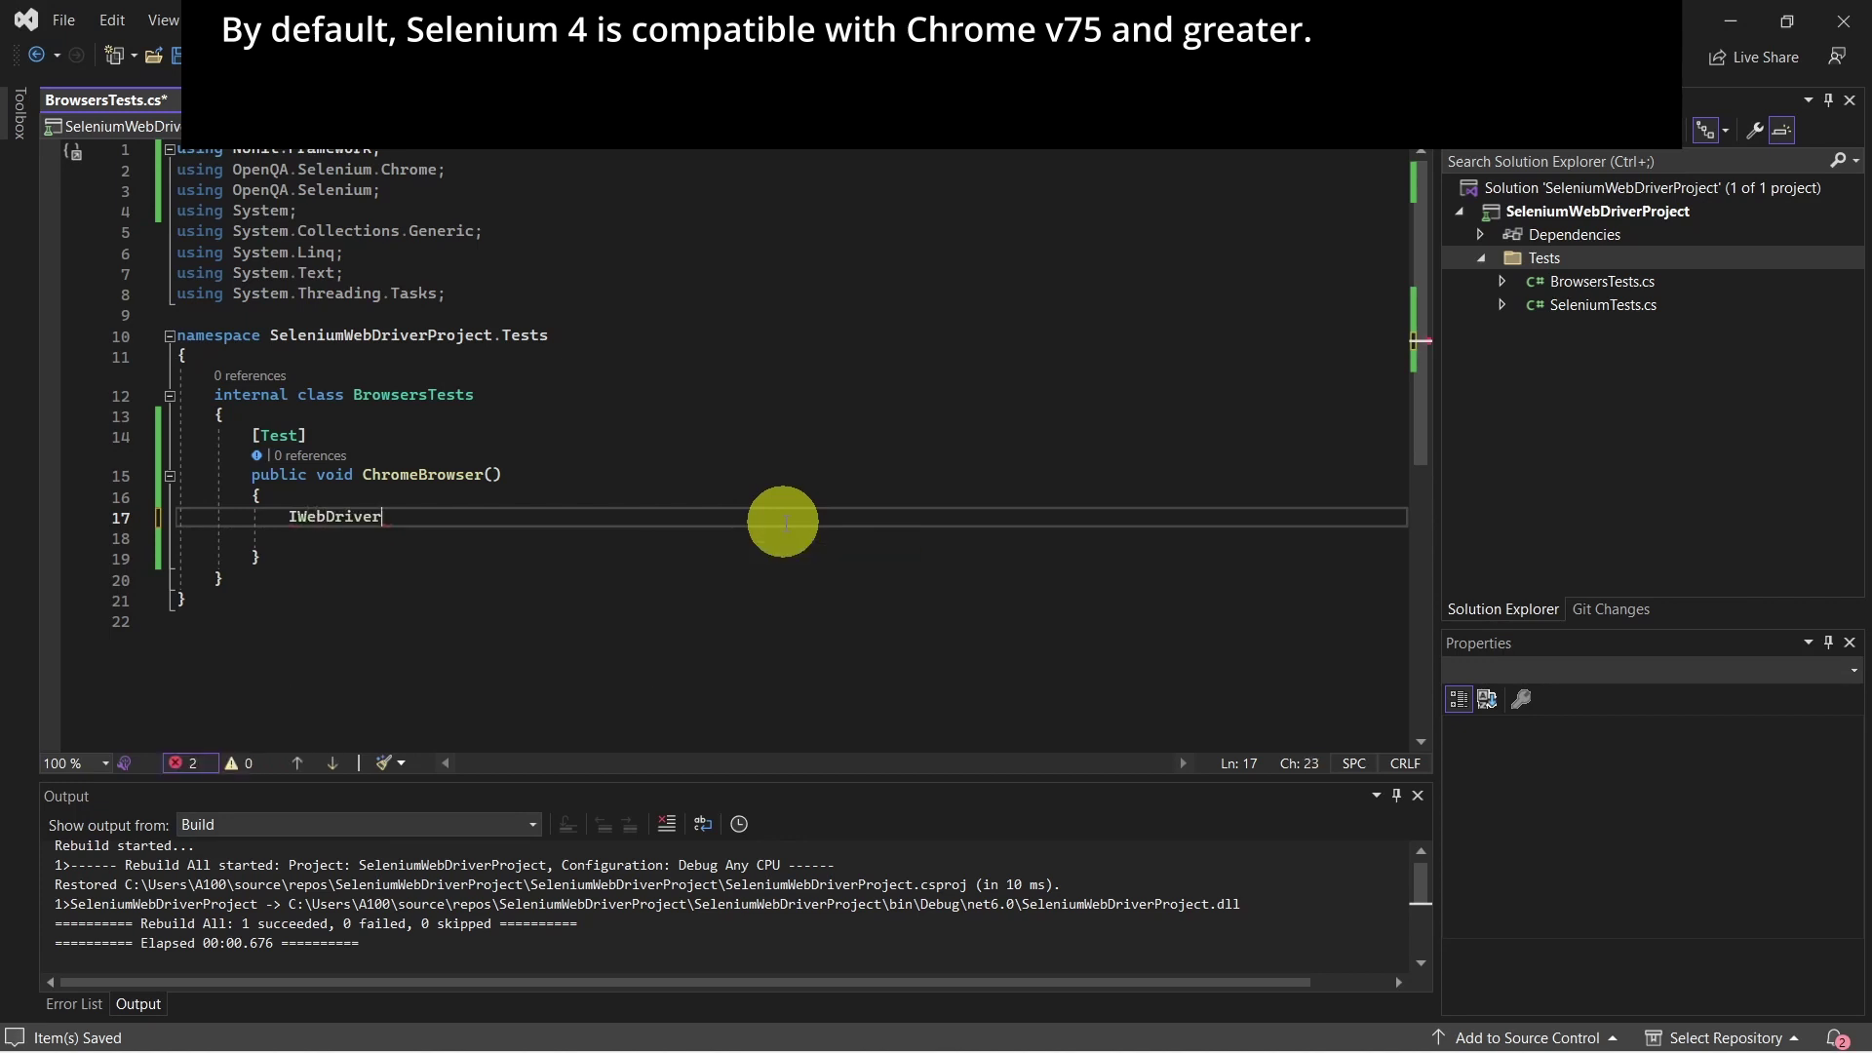
{"action": "type", "text": " driver"}
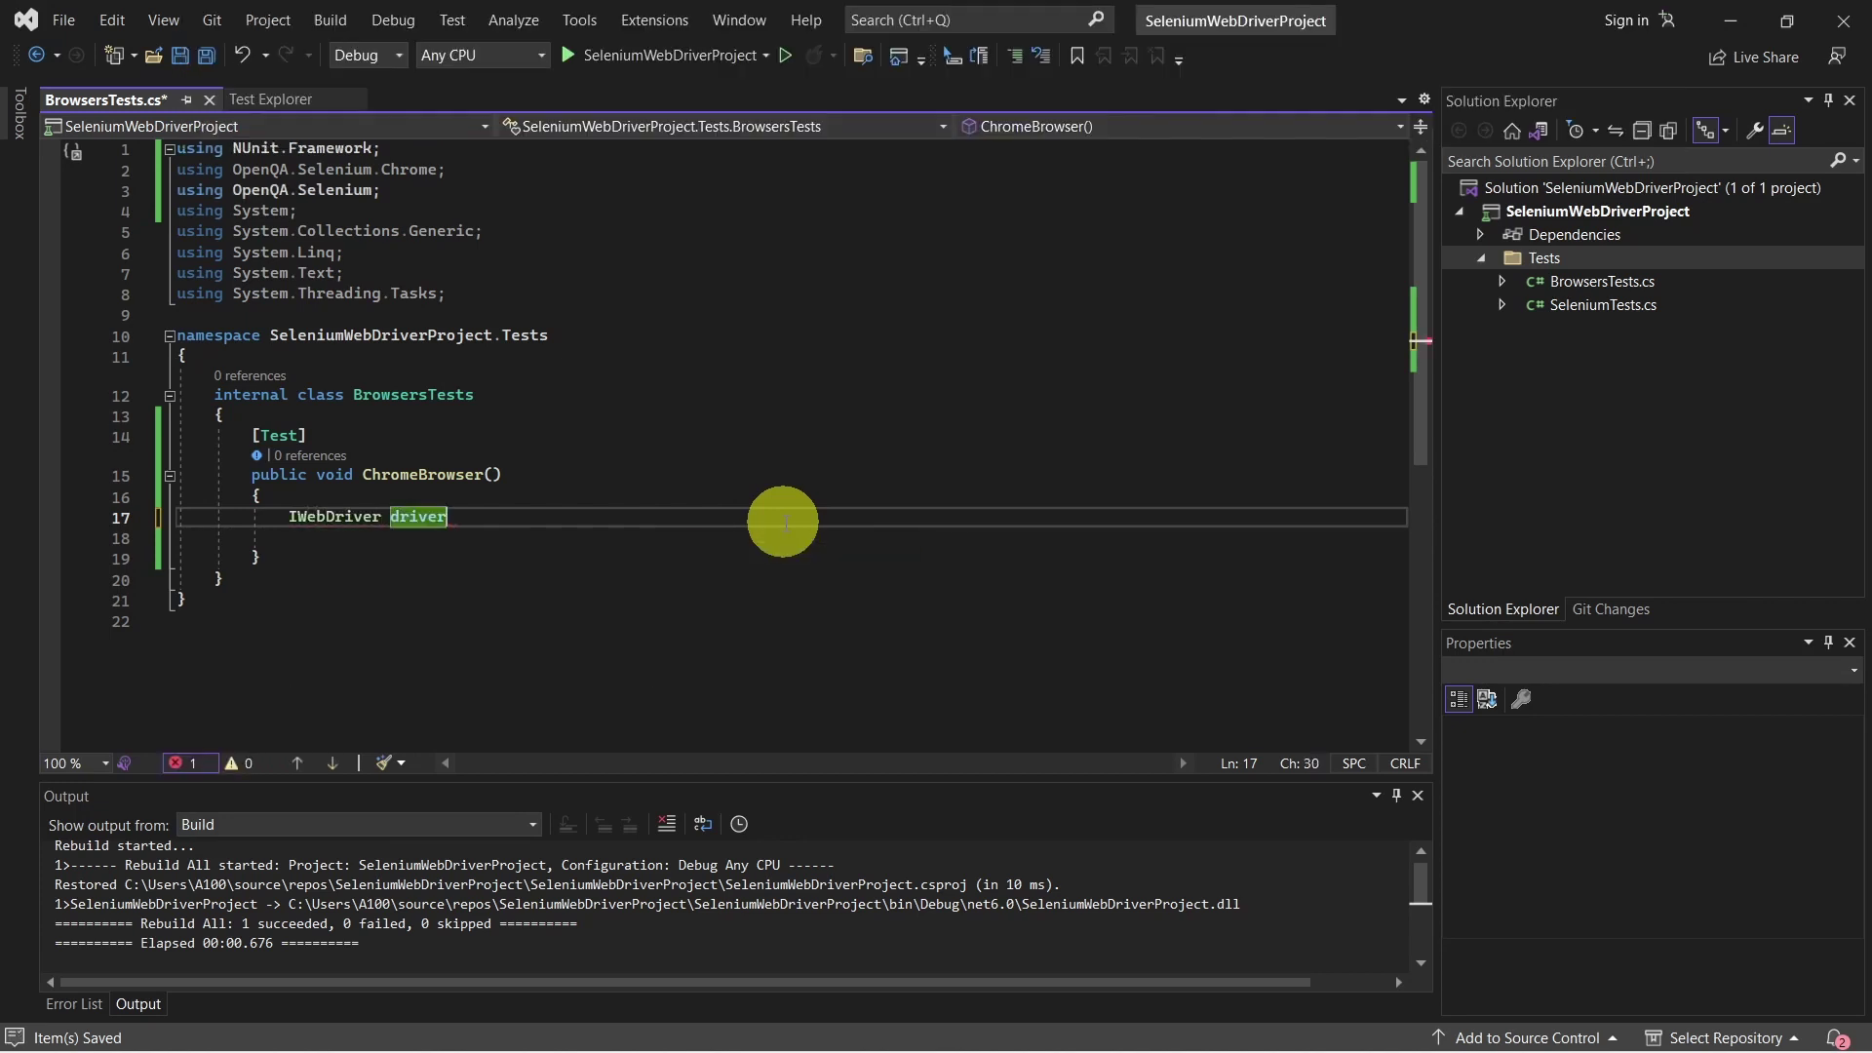
{"action": "type", "text": " = new Chrome"}
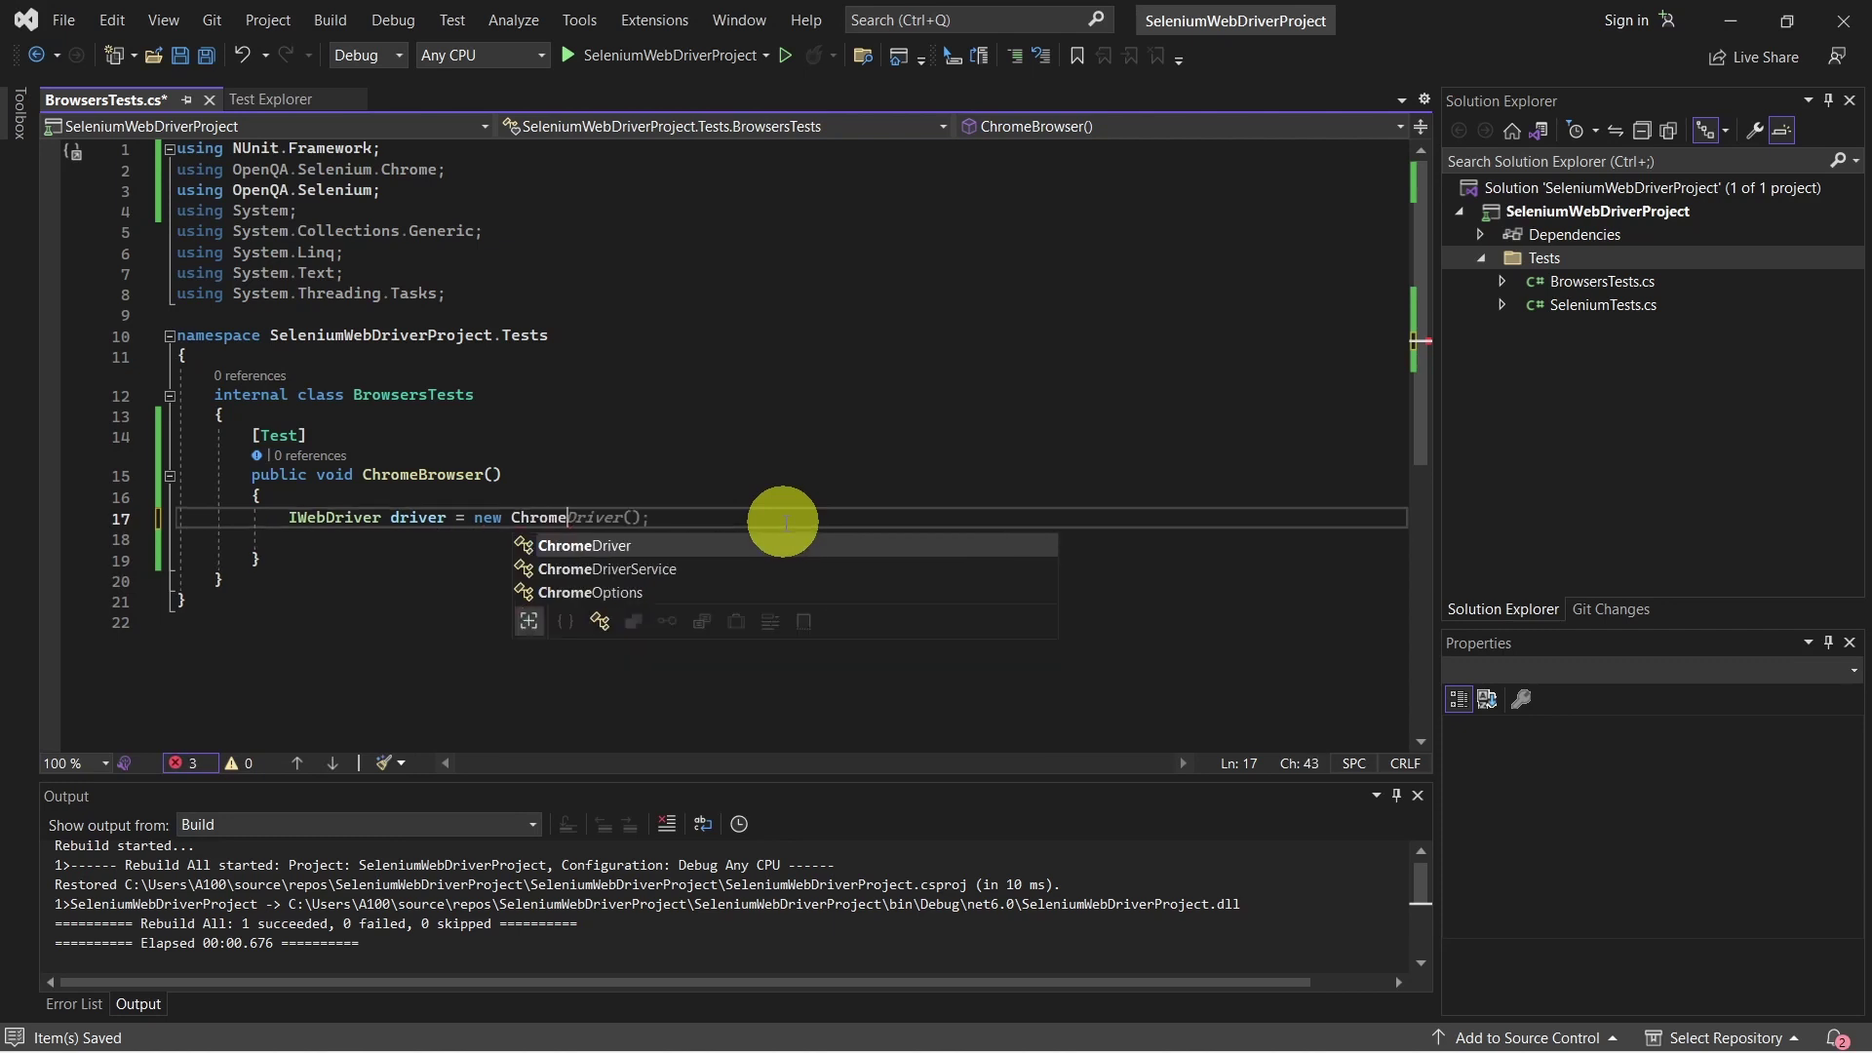
{"action": "type", "text": "Driver("}
{"action": "key", "text": "Right"}
{"action": "type", "text": ";"}
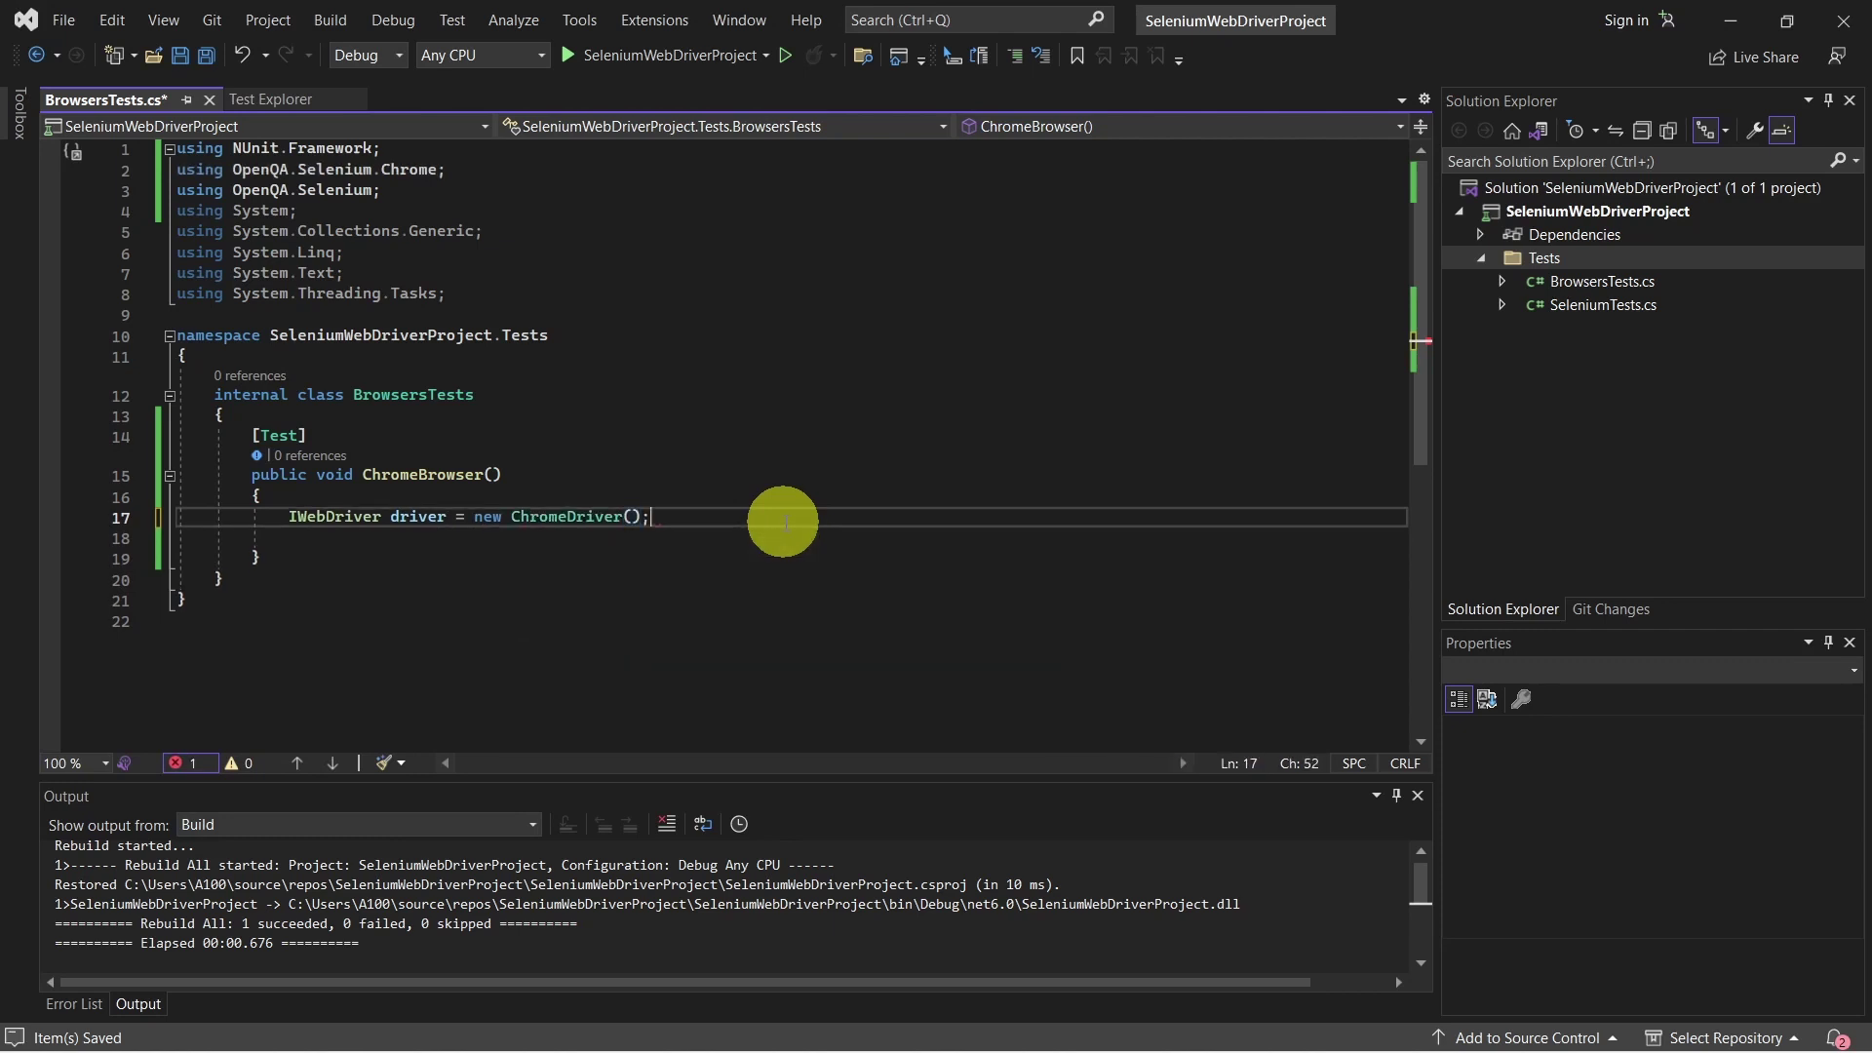
{"action": "key", "text": "Return"}
{"action": "key", "text": "Return"}
{"action": "type", "text": "driver.Navigate().GoToUrl(\"https://www.selenium.dev/\");"}
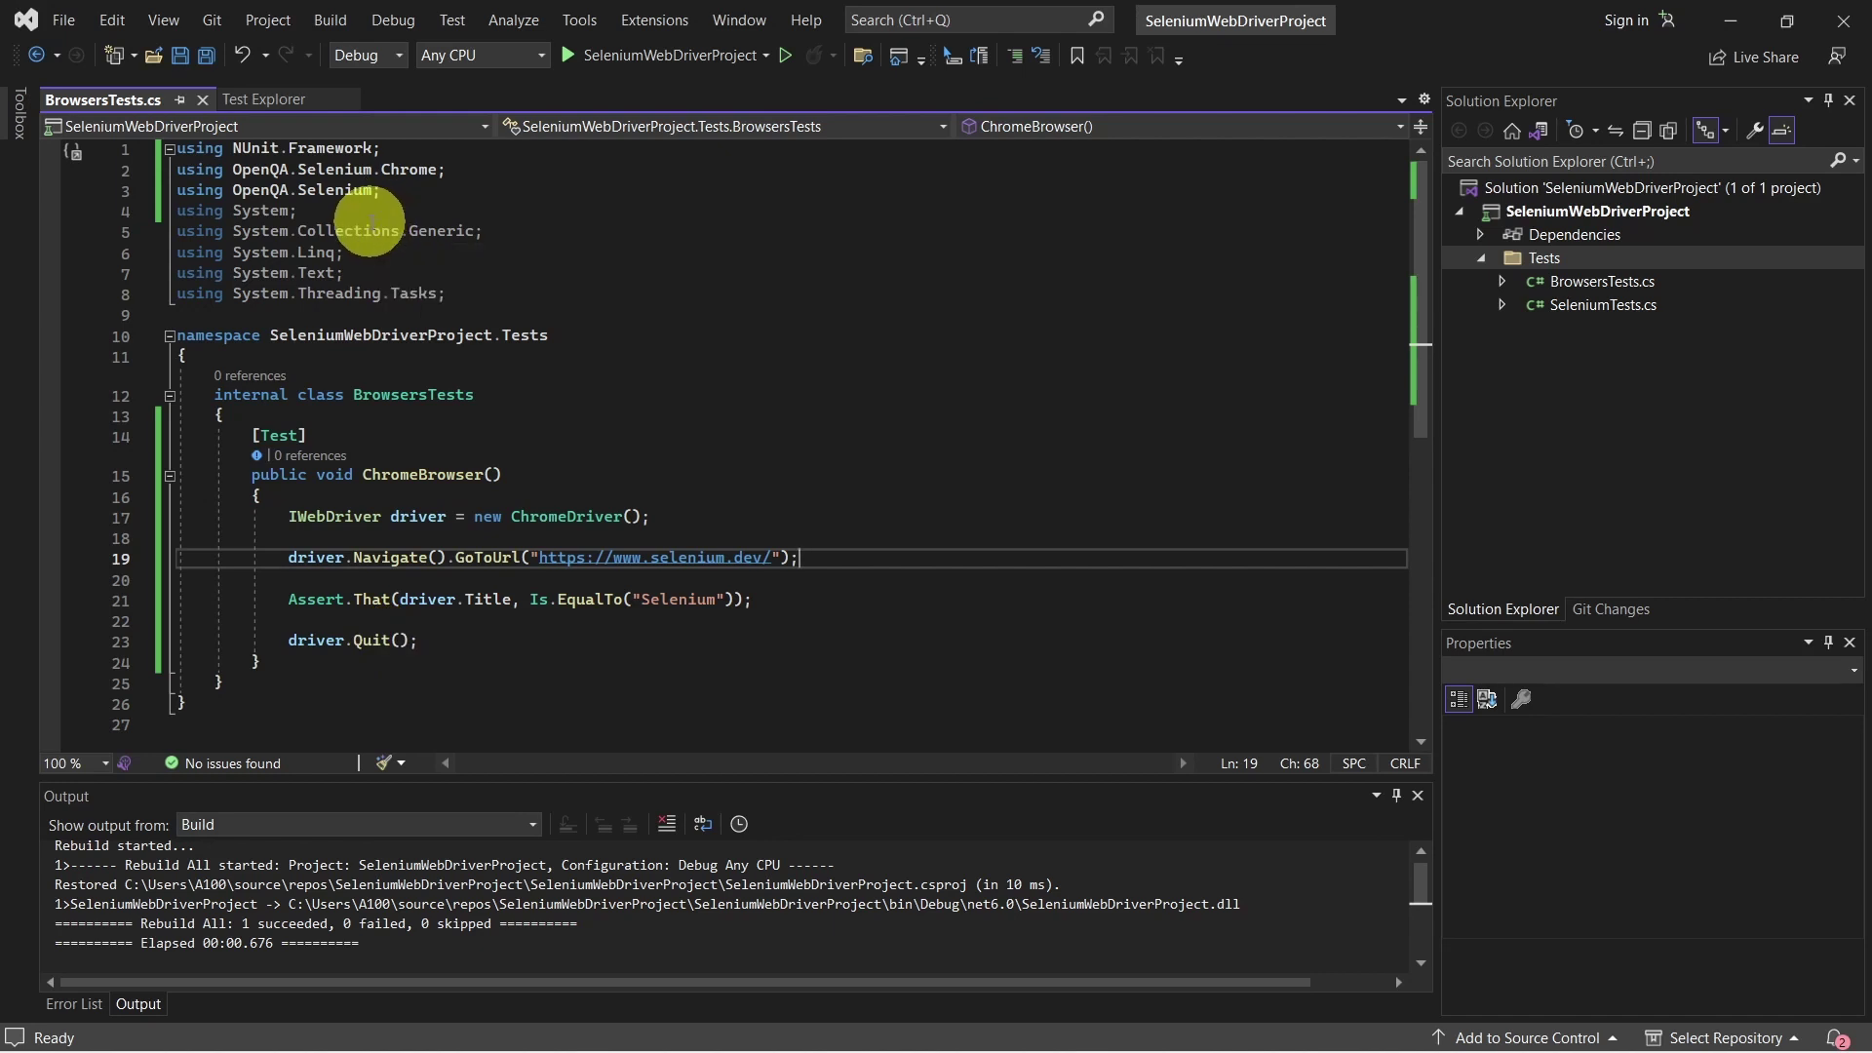
Step: Run ChromeBrowser from the expanded BrowsersTests tree in Test Explorer
{"action": "left_click", "coordinate": [281, 102]}
{"action": "left_click", "coordinate": [50, 215]}
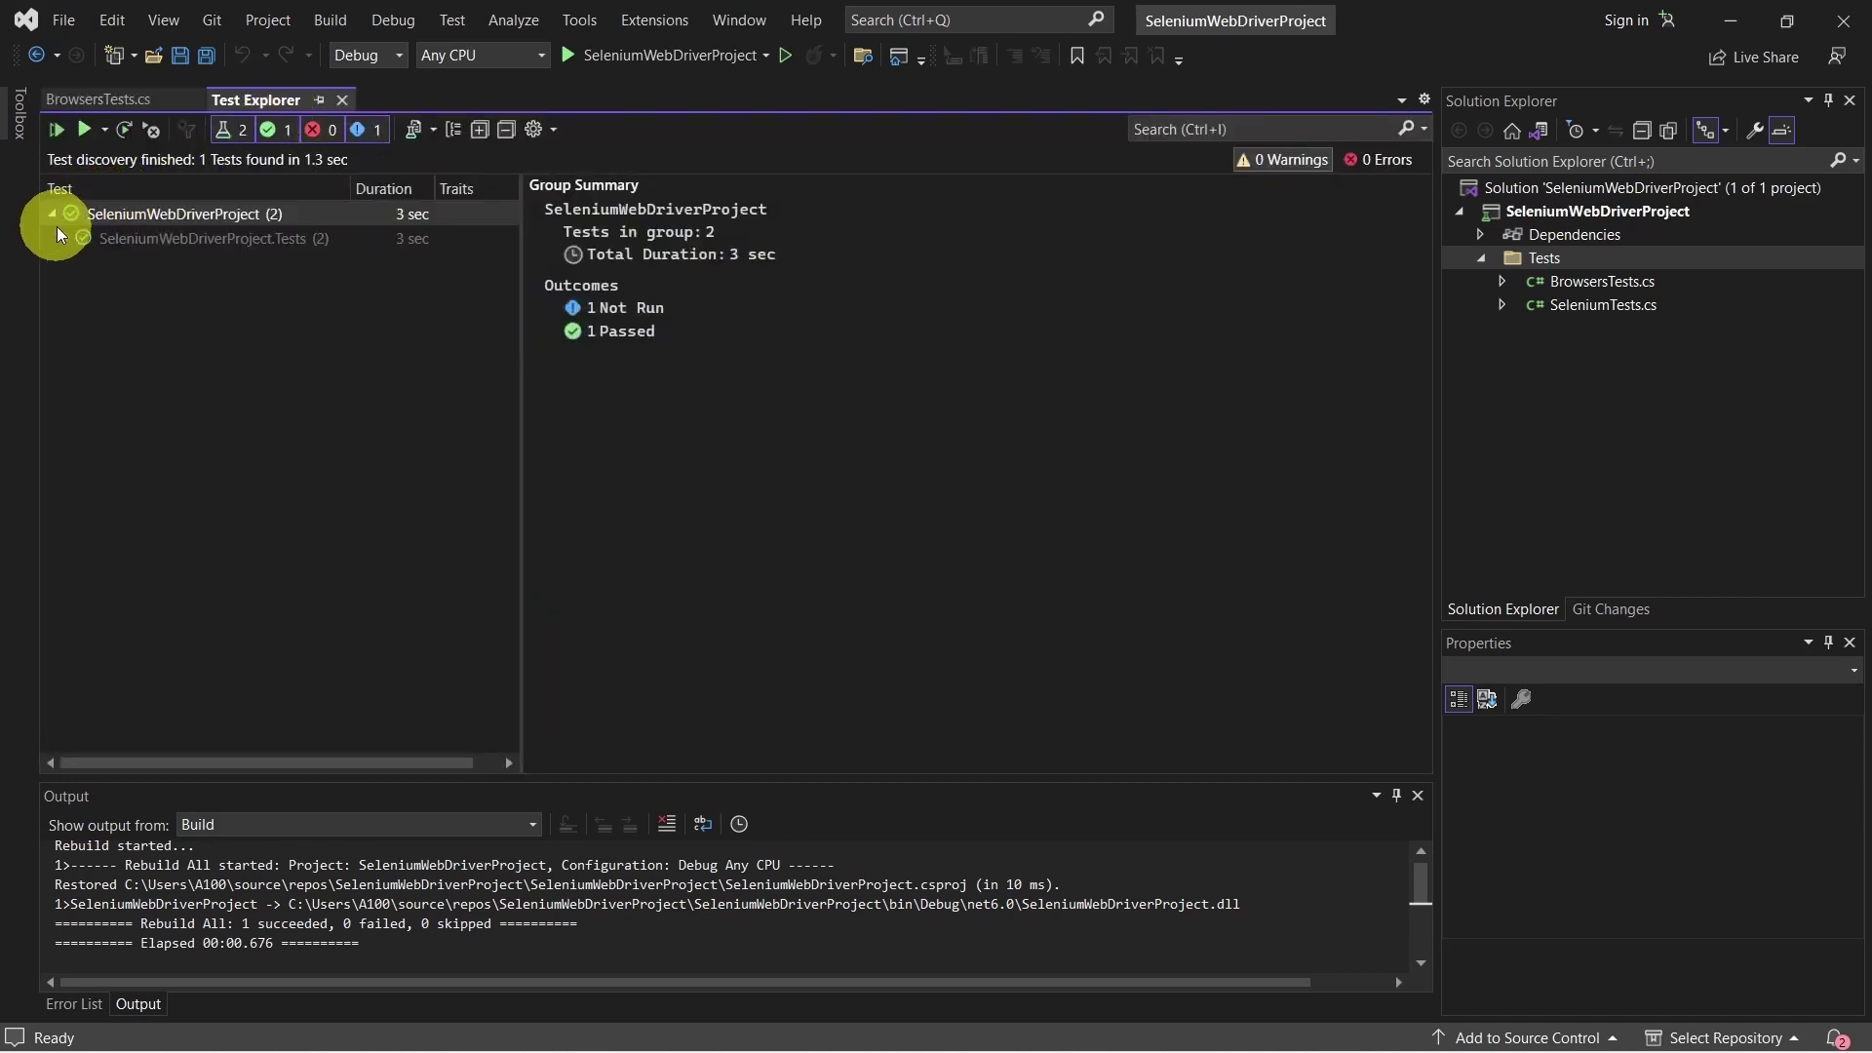
{"action": "left_click", "coordinate": [78, 263]}
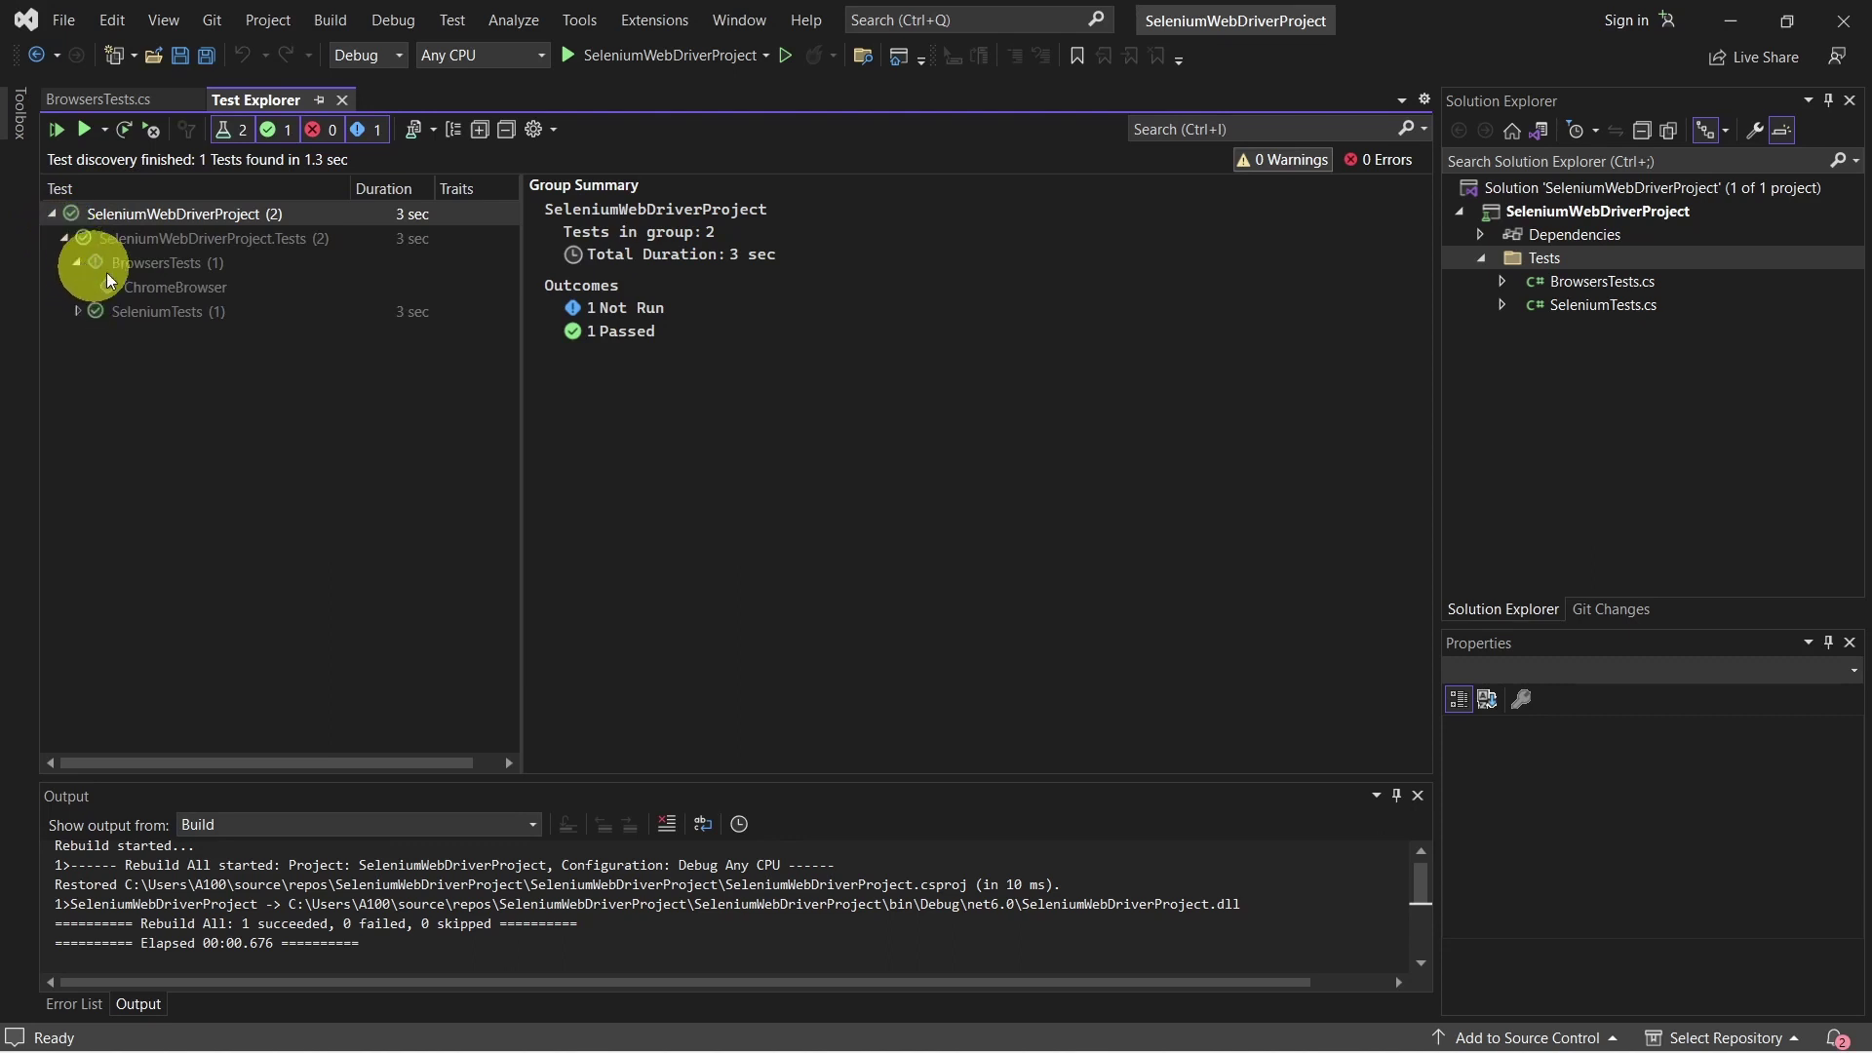
{"action": "right_click", "coordinate": [187, 288]}
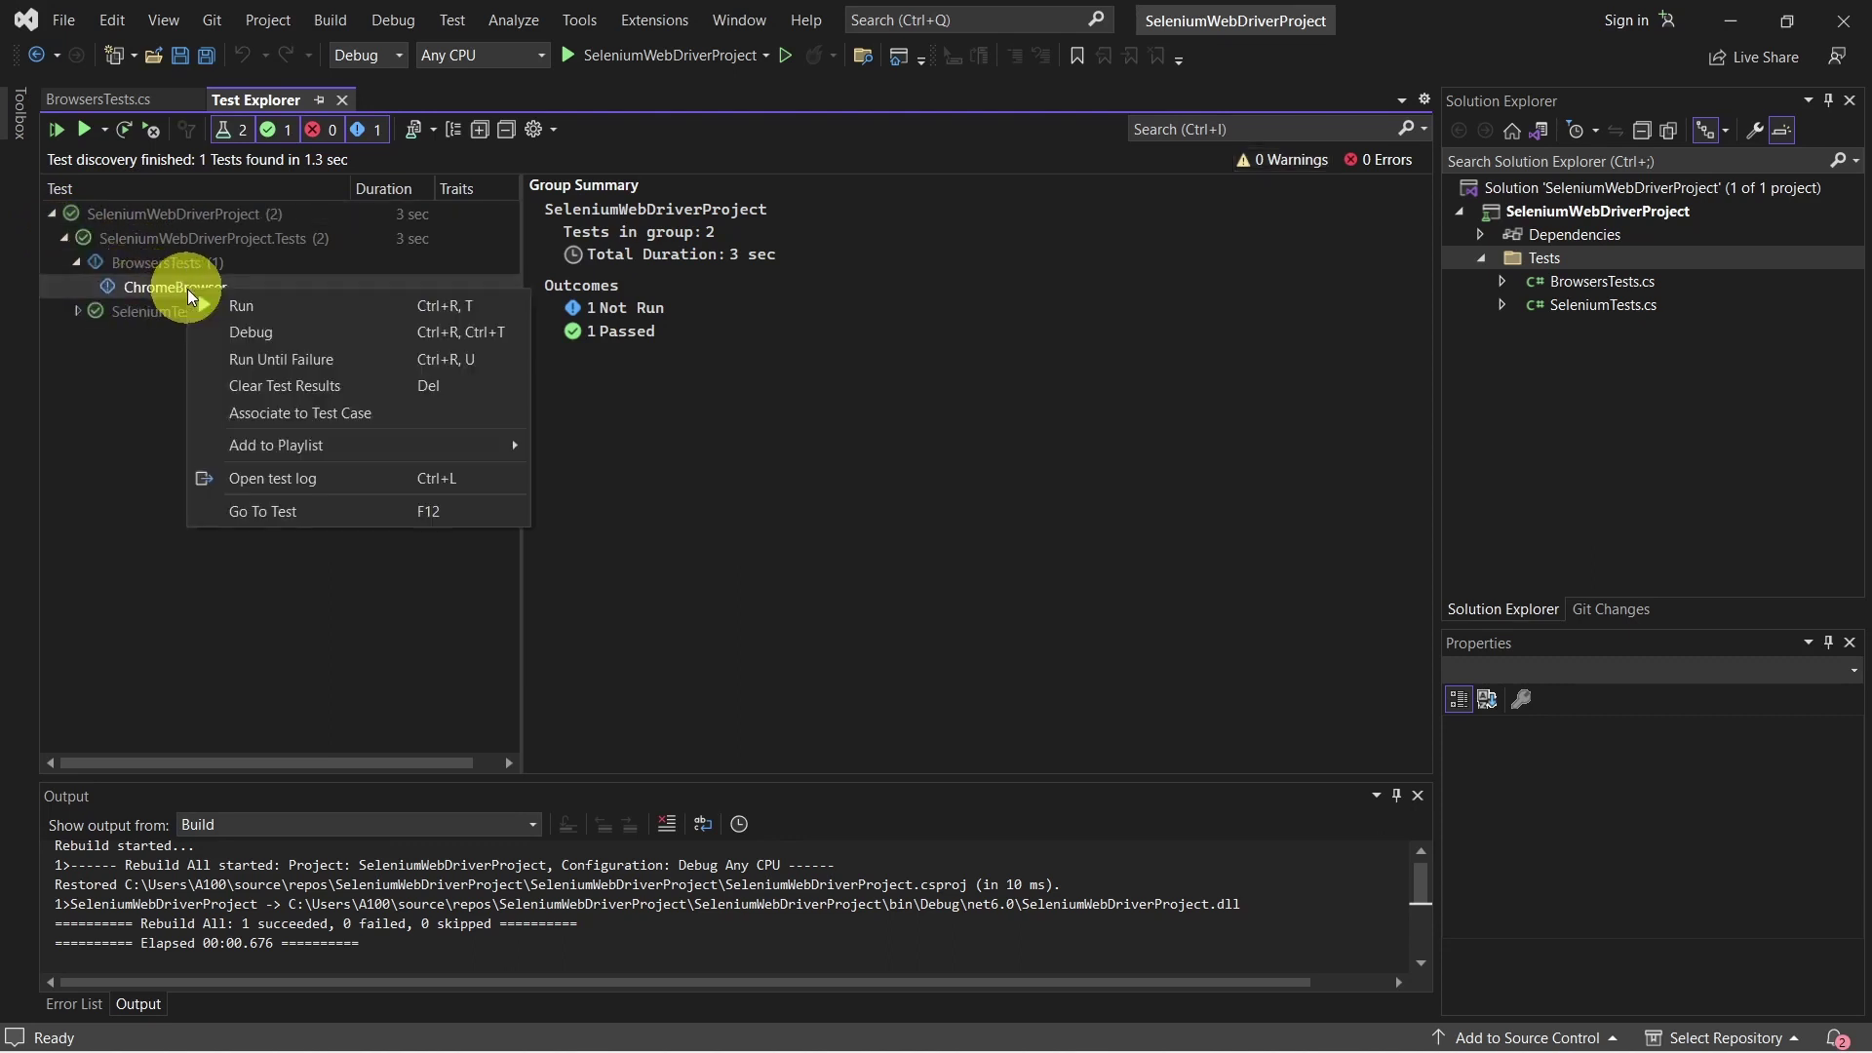
{"action": "left_click", "coordinate": [306, 306]}
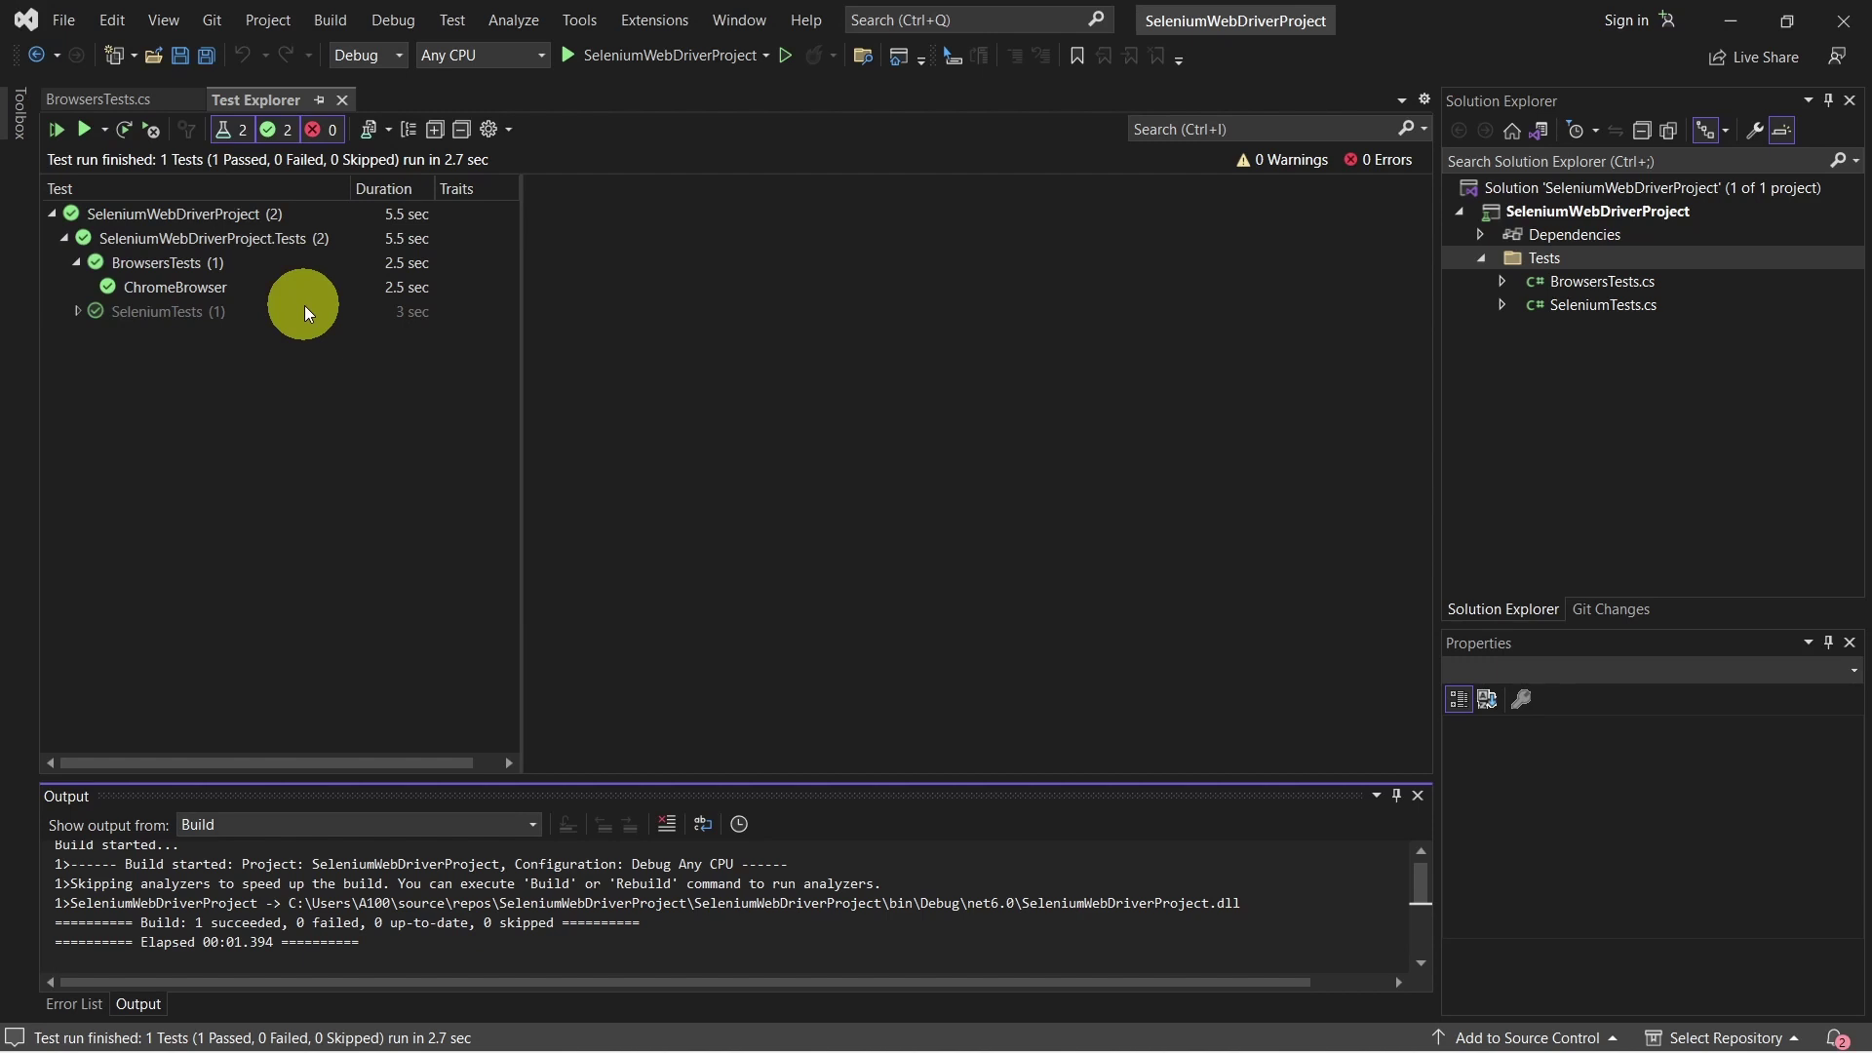
Step: Write the FirefoxBrowser IWebDriver/FirefoxDriver line in BrowsersTests and start the following lines
{"action": "left_click", "coordinate": [90, 100]}
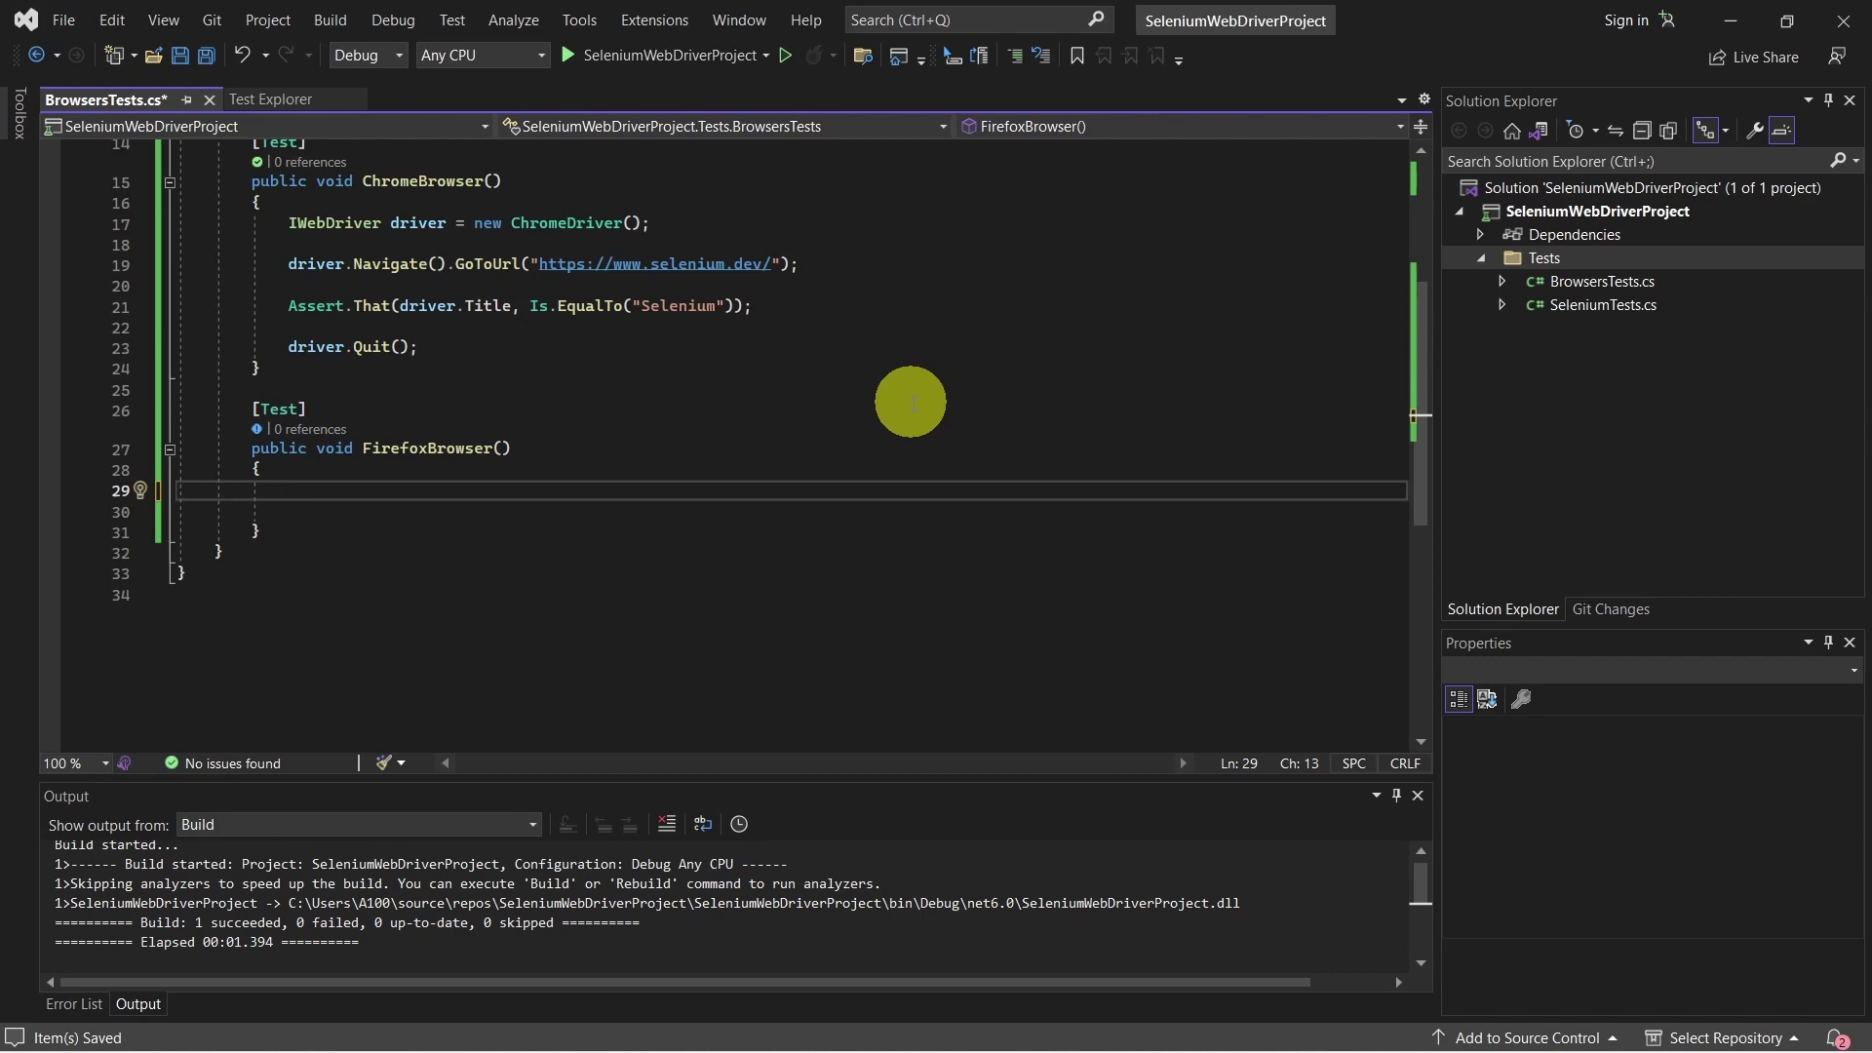
{"action": "type", "text": "IWeb"}
{"action": "key", "text": "Tab"}
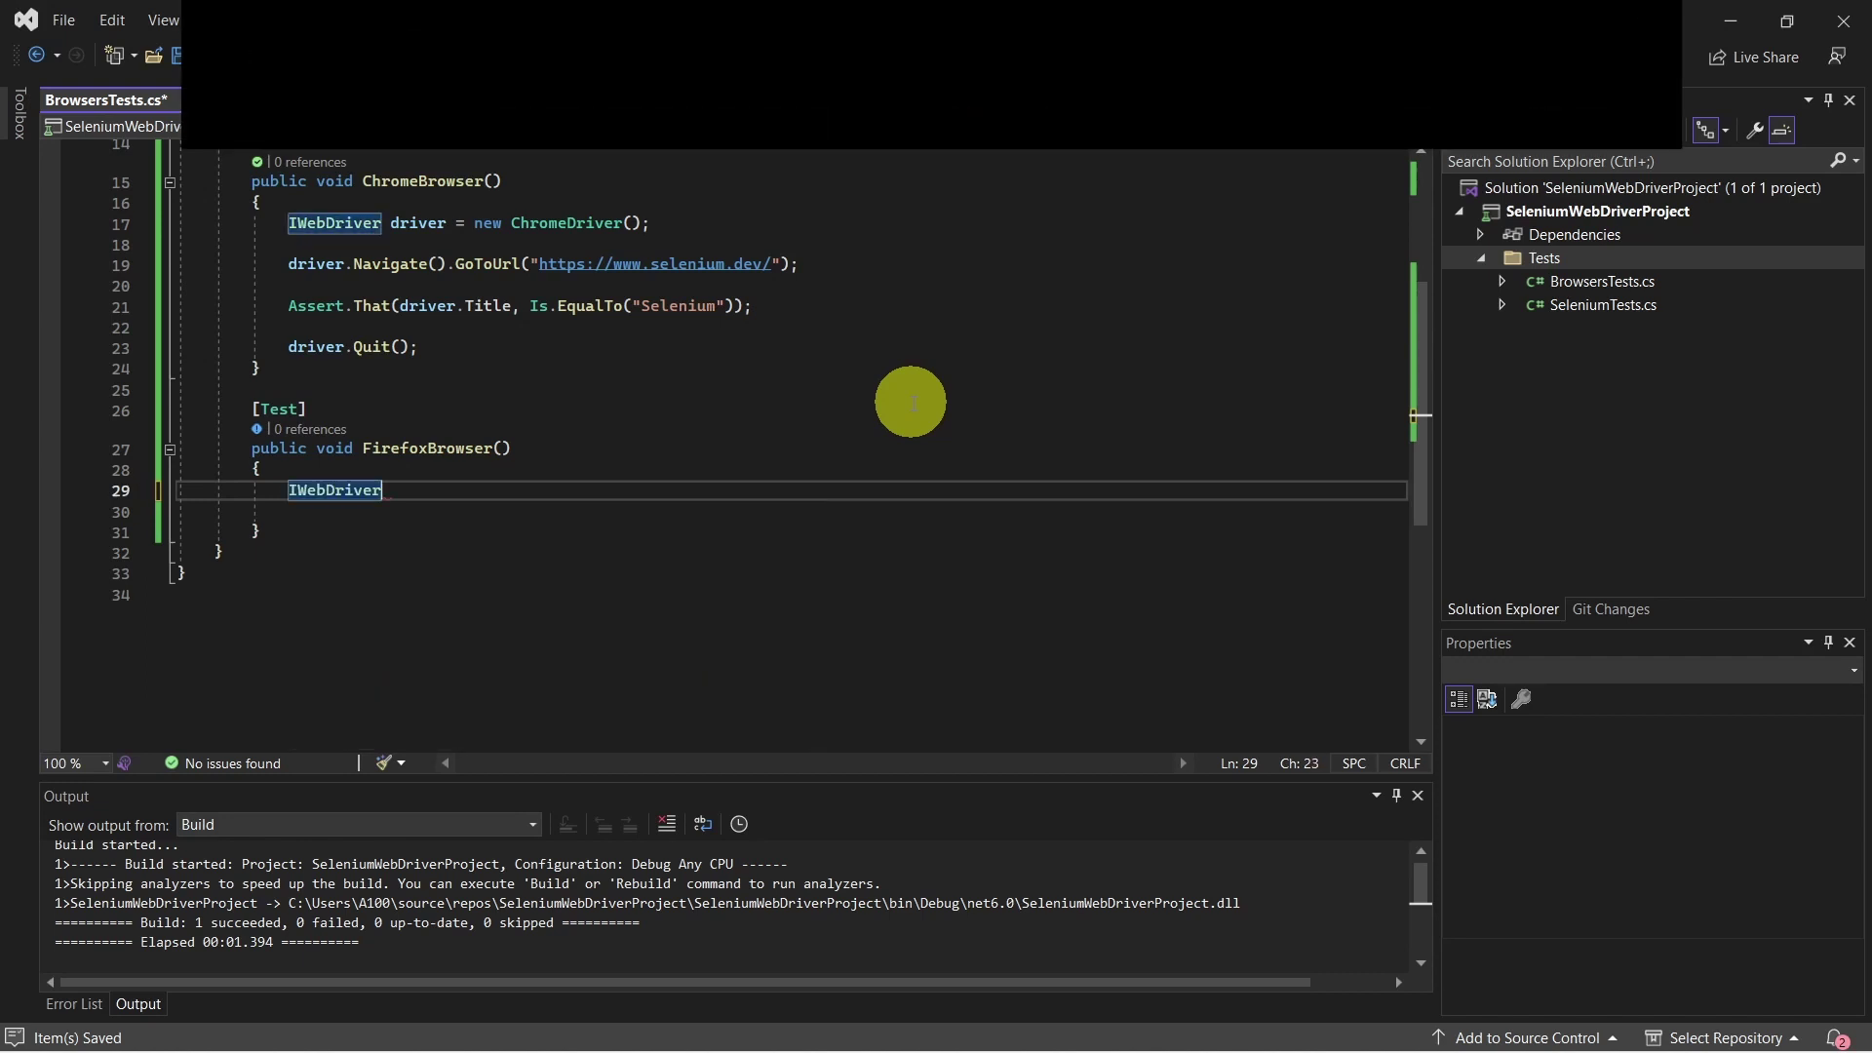
{"action": "type", "text": " driver = "}
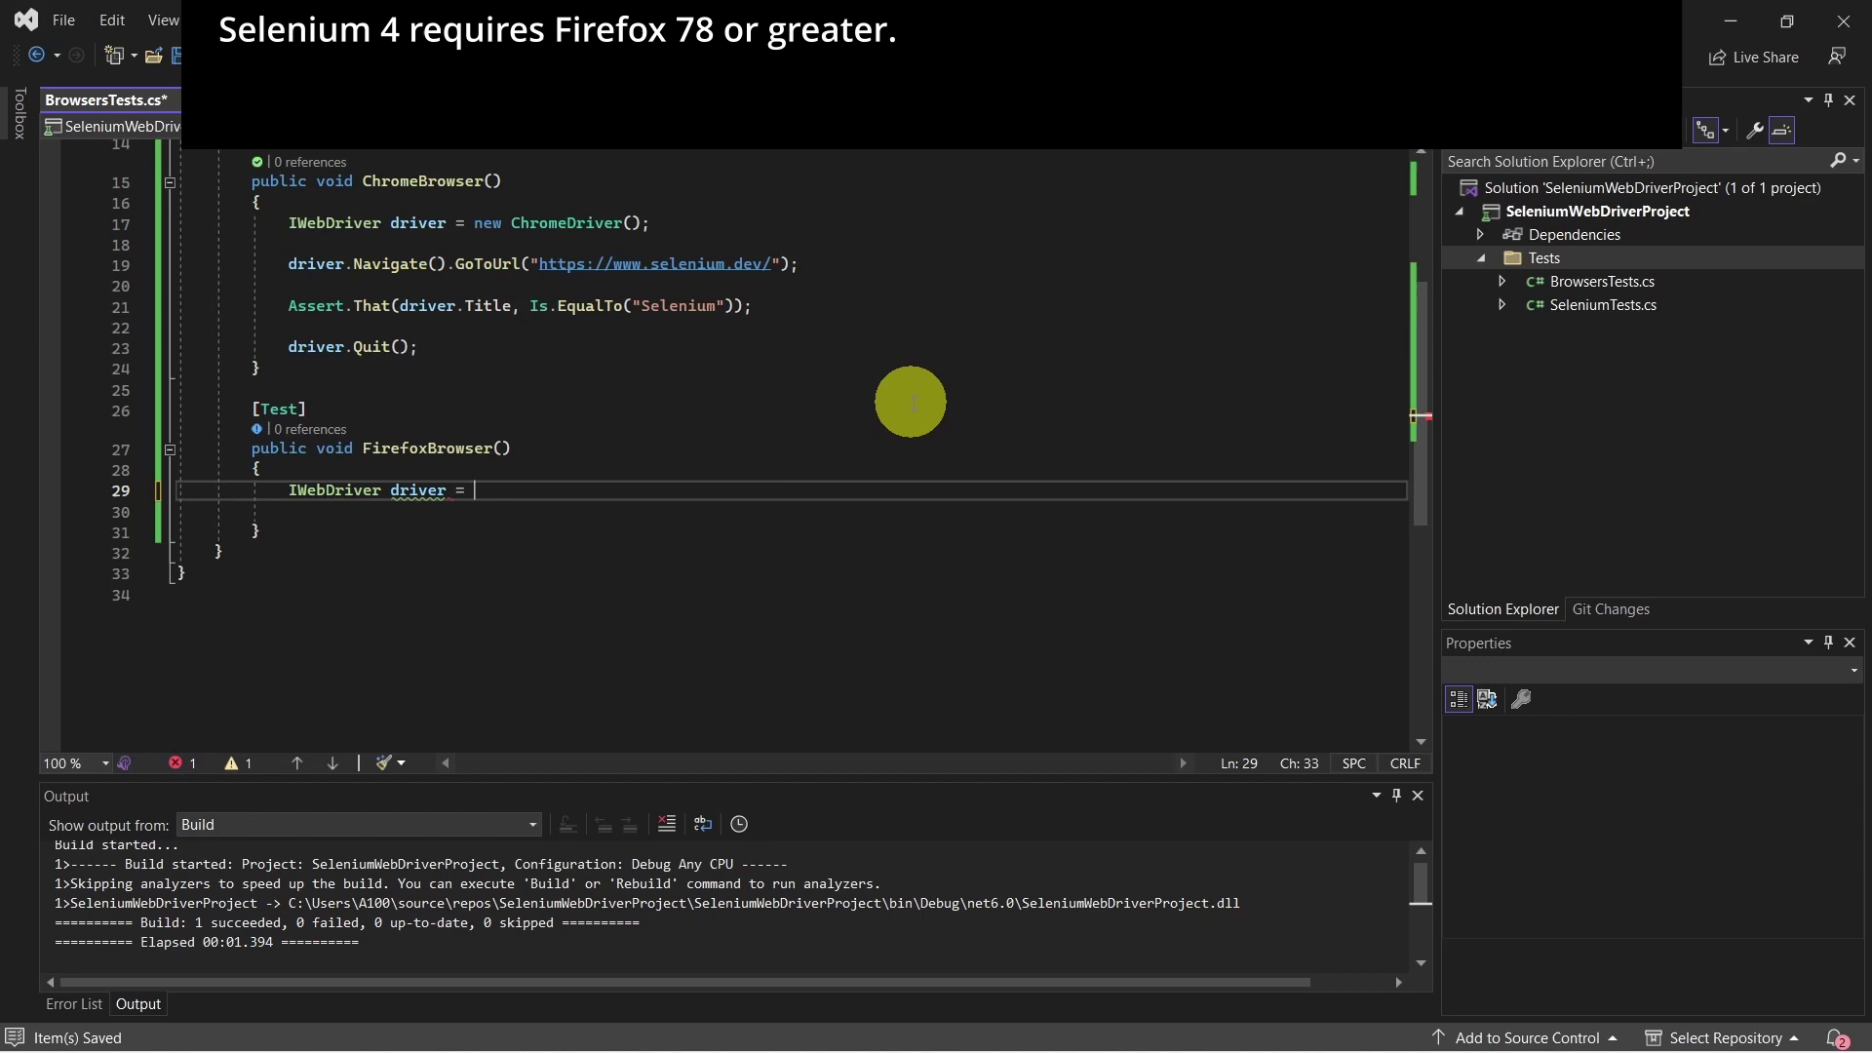
{"action": "type", "text": "new Firefox"}
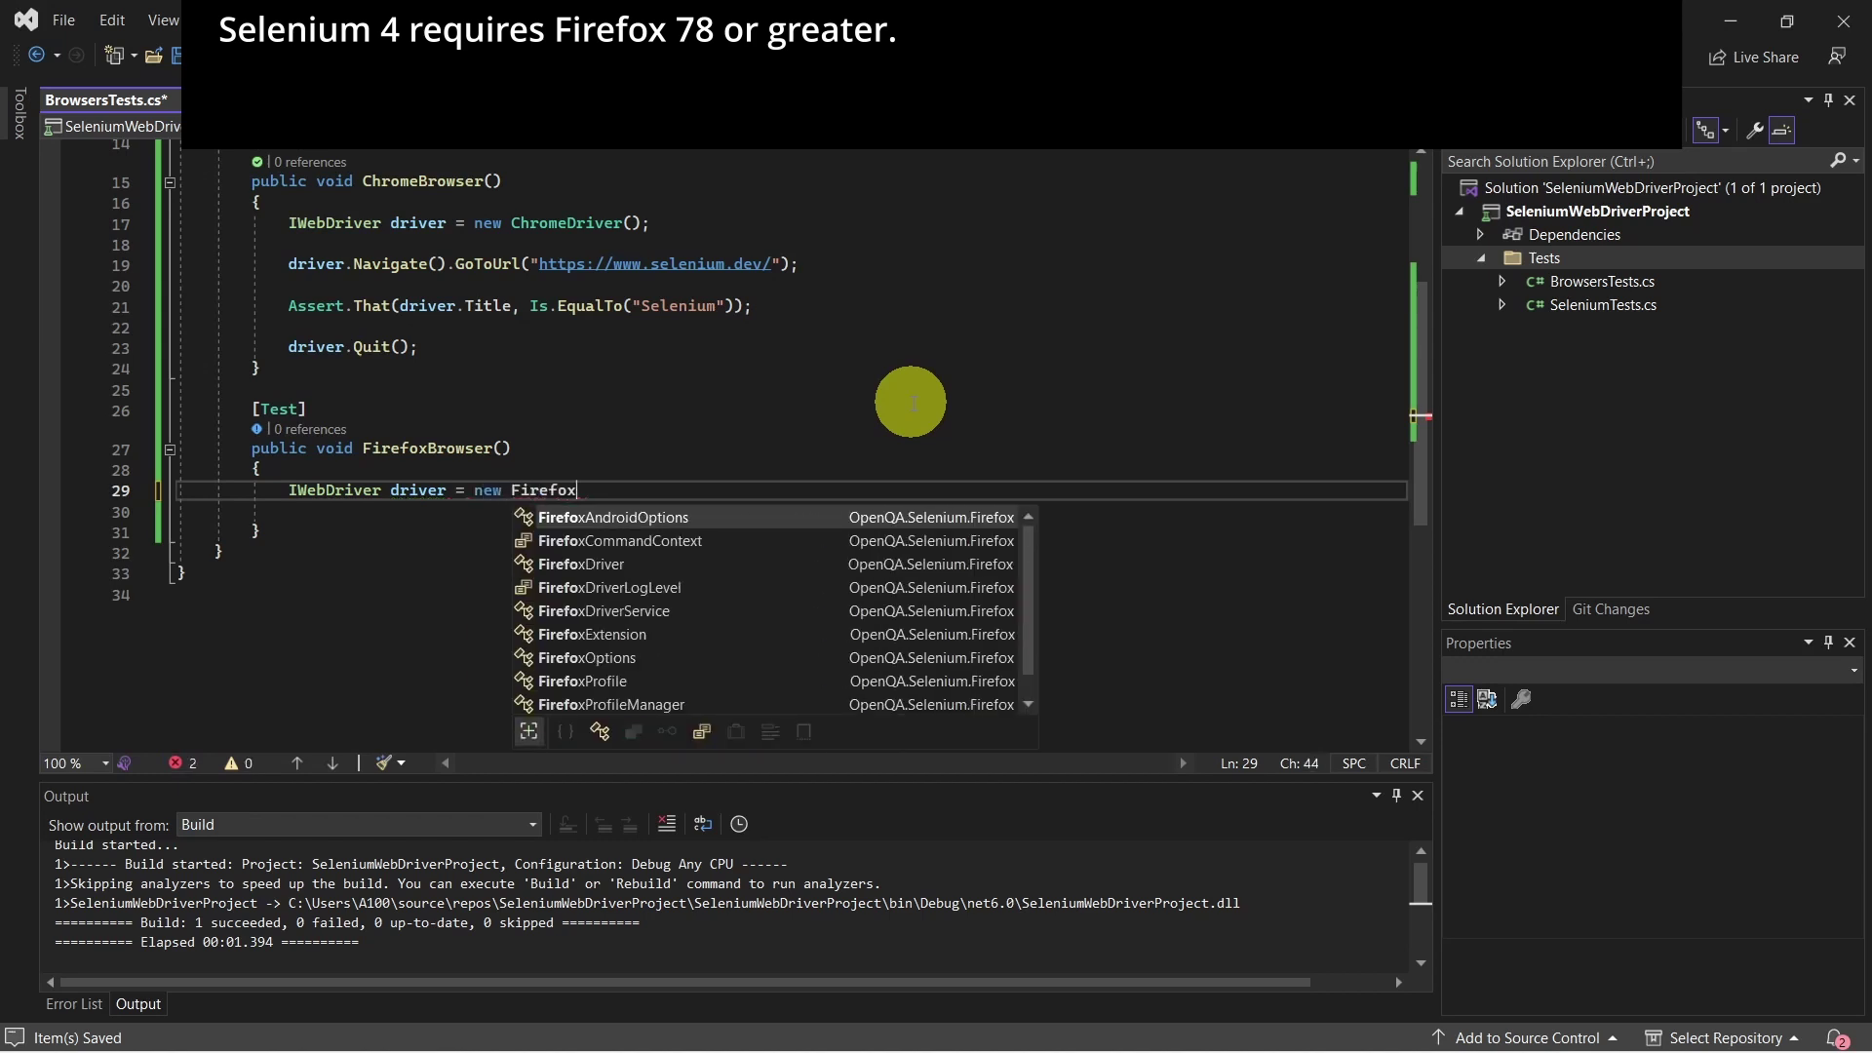
{"action": "type", "text": "Drive"}
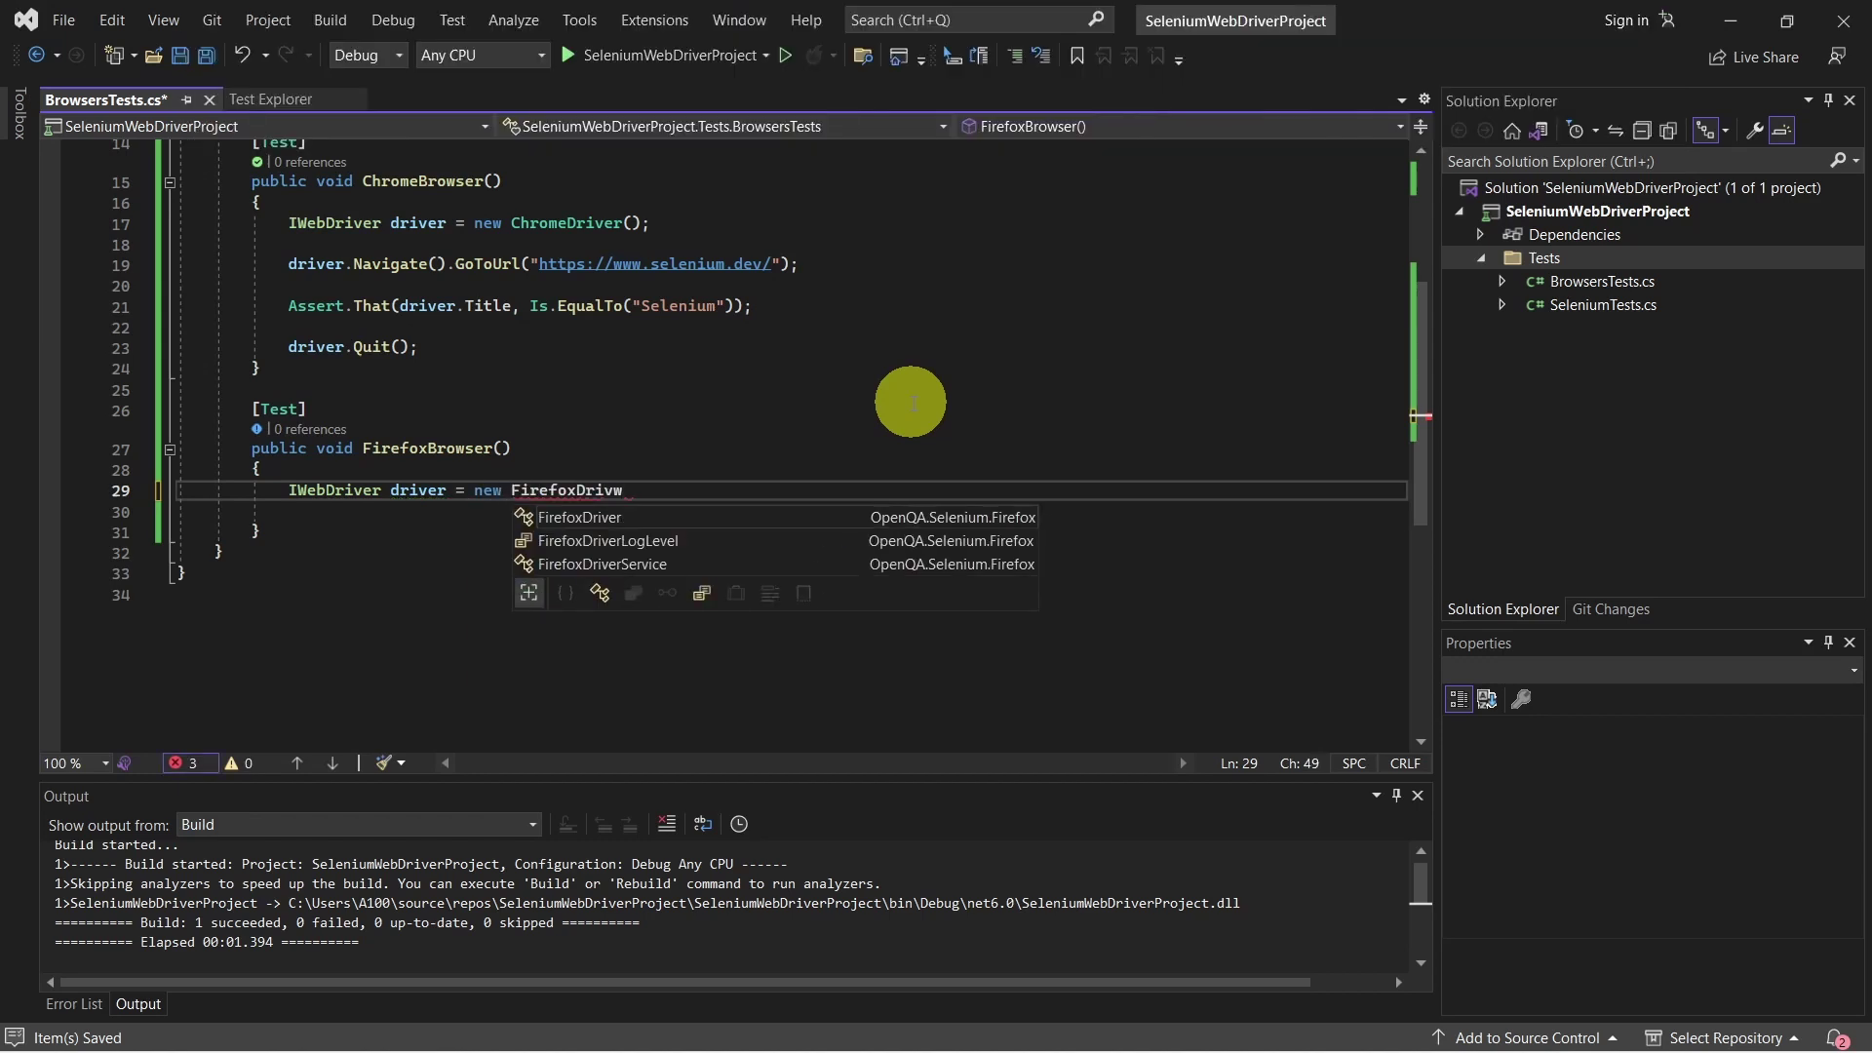
{"action": "type", "text": "r()"}
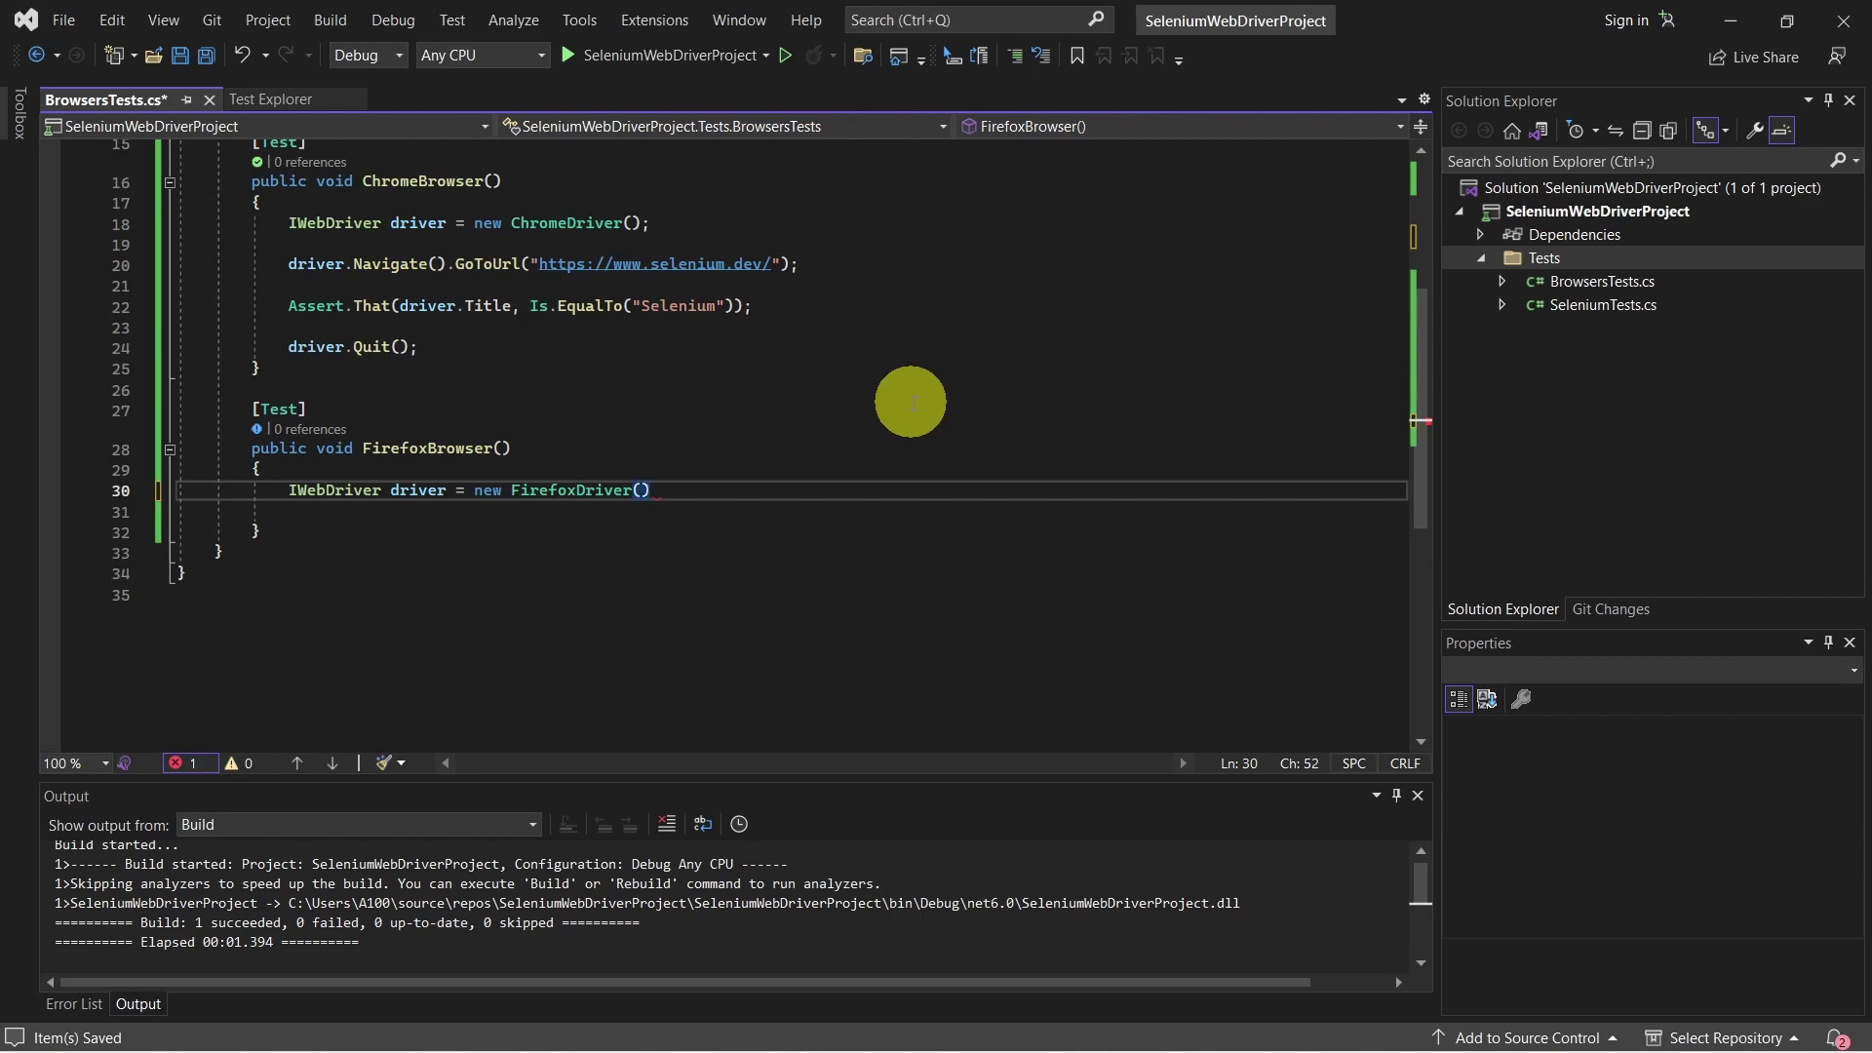
{"action": "type", "text": ";"}
{"action": "key", "text": "Return"}
{"action": "key", "text": "Return"}
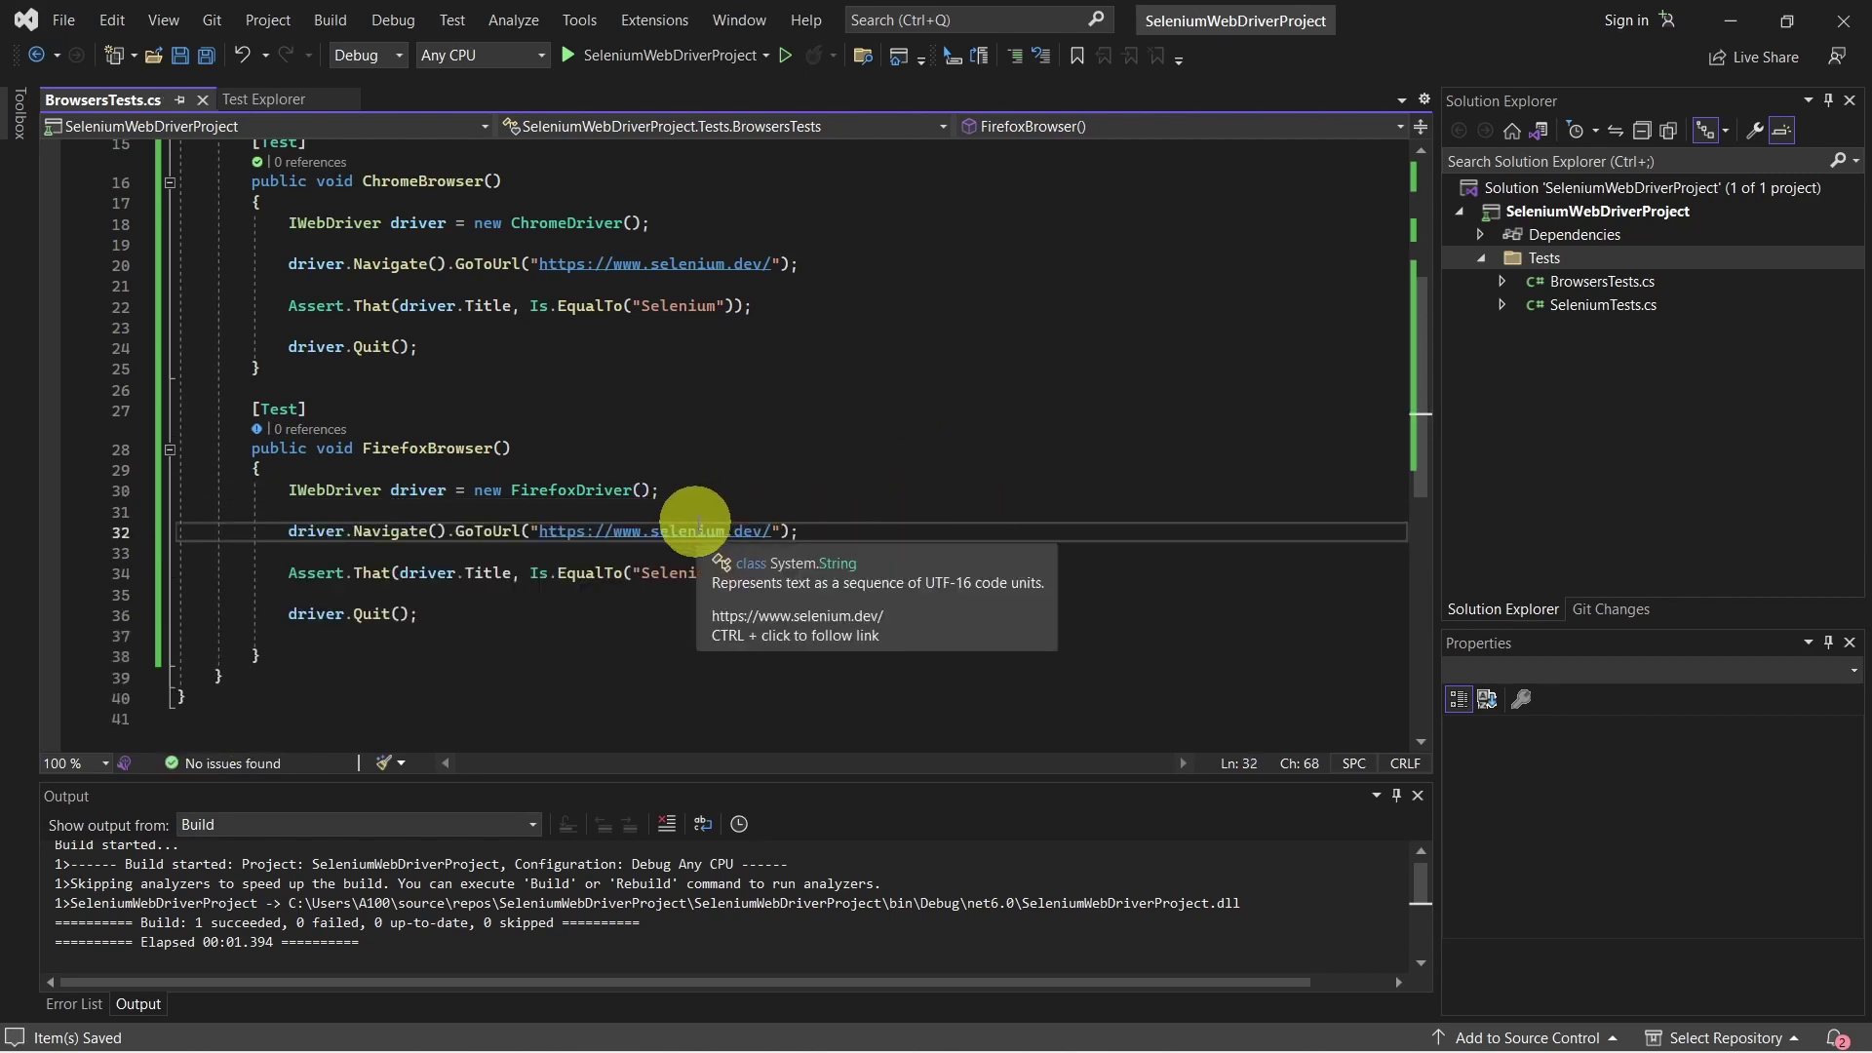
Step: Run the FirefoxBrowser test from Test Explorer
{"action": "left_click", "coordinate": [265, 96]}
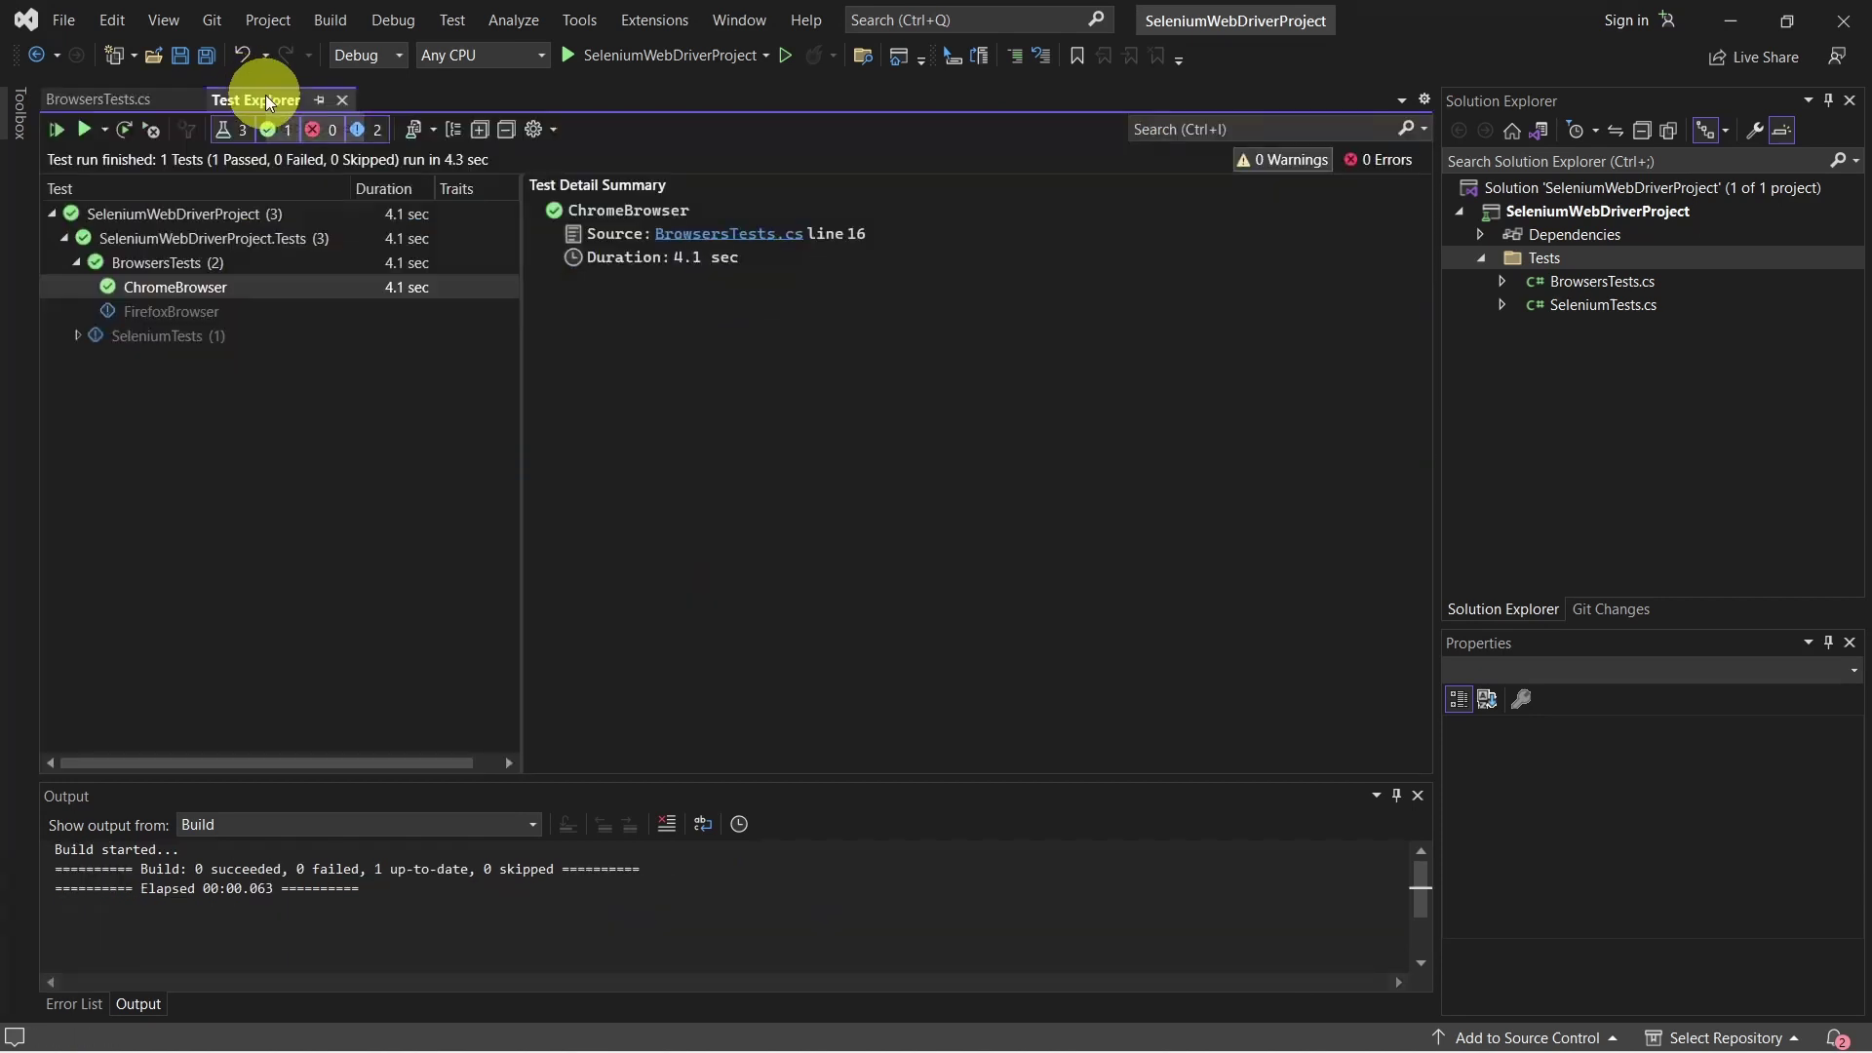
{"action": "left_click", "coordinate": [205, 316]}
{"action": "right_click", "coordinate": [205, 317]}
{"action": "left_click", "coordinate": [243, 333]}
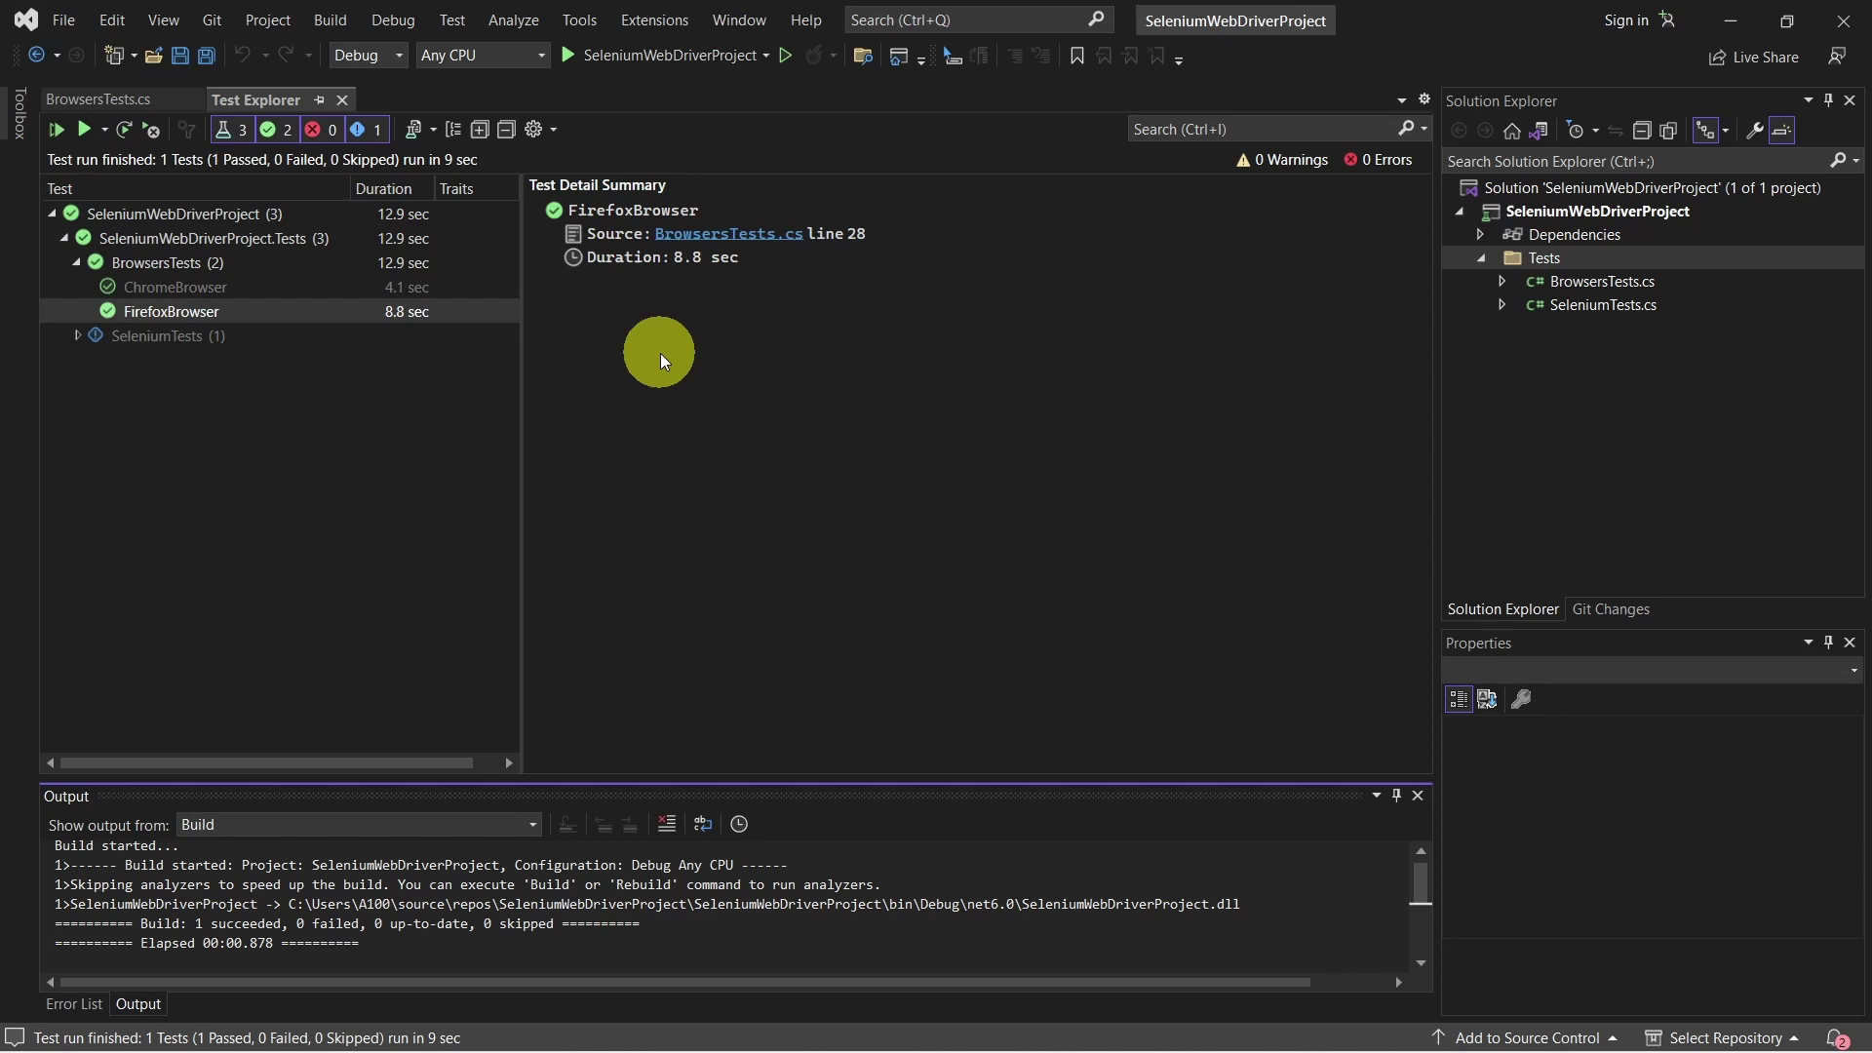
Step: Add an EdgeBrowser test with an EdgeDriver plus Navigate, Assert and Quit lines, and save
{"action": "left_click", "coordinate": [130, 100]}
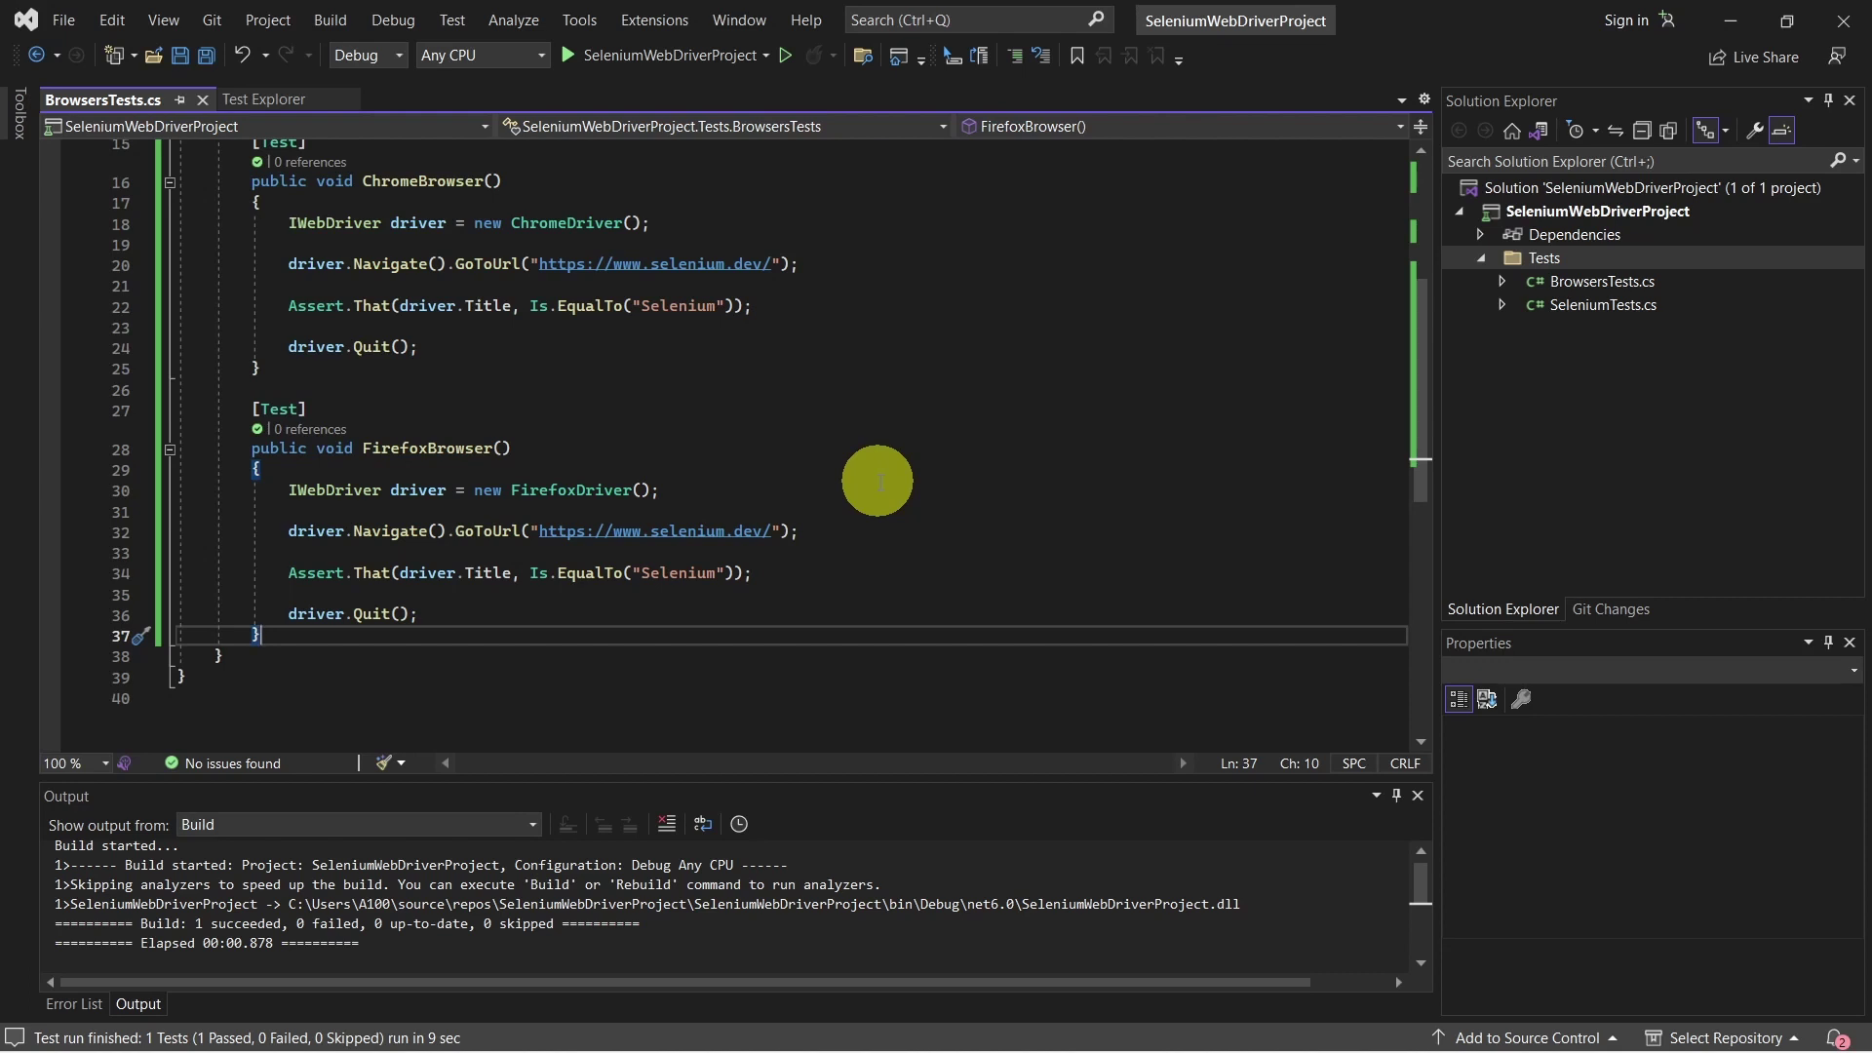
{"action": "key", "text": "Return"}
{"action": "key", "text": "Return"}
{"action": "type", "text": "public void EdgeBrowser("}
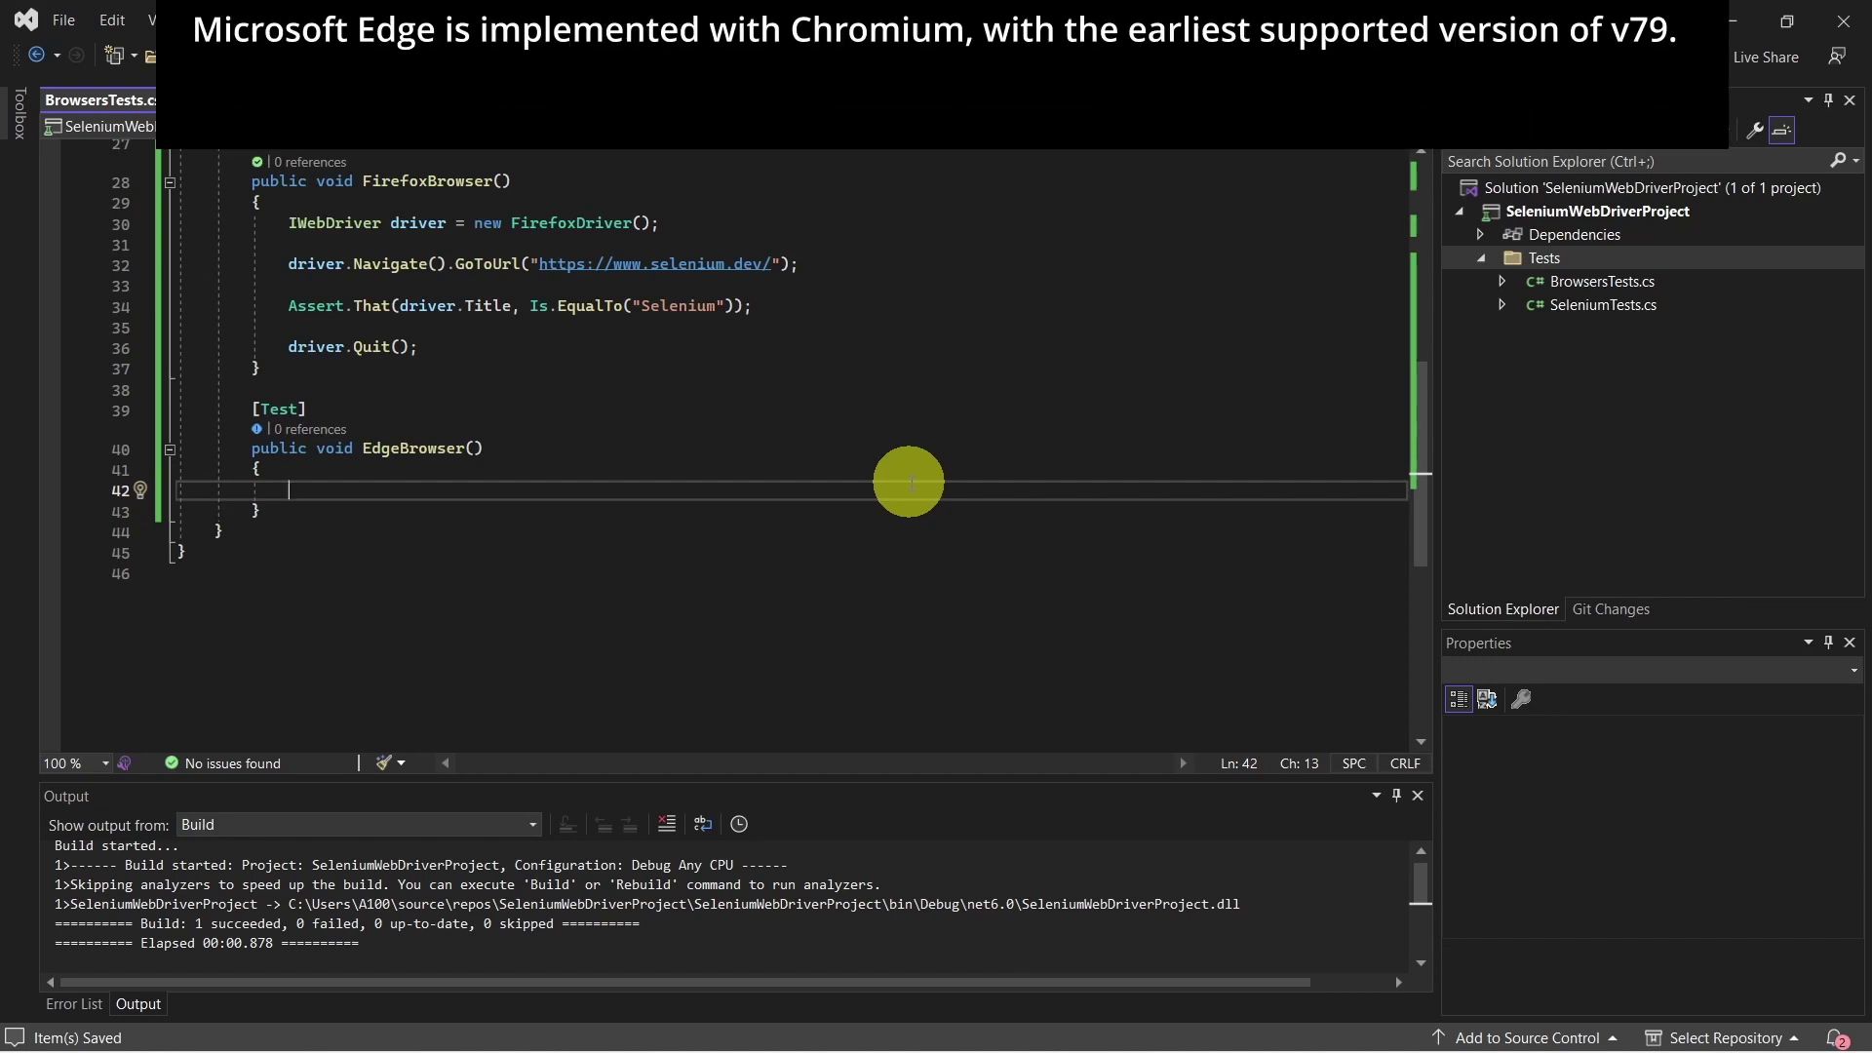
{"action": "type", "text": "IW"}
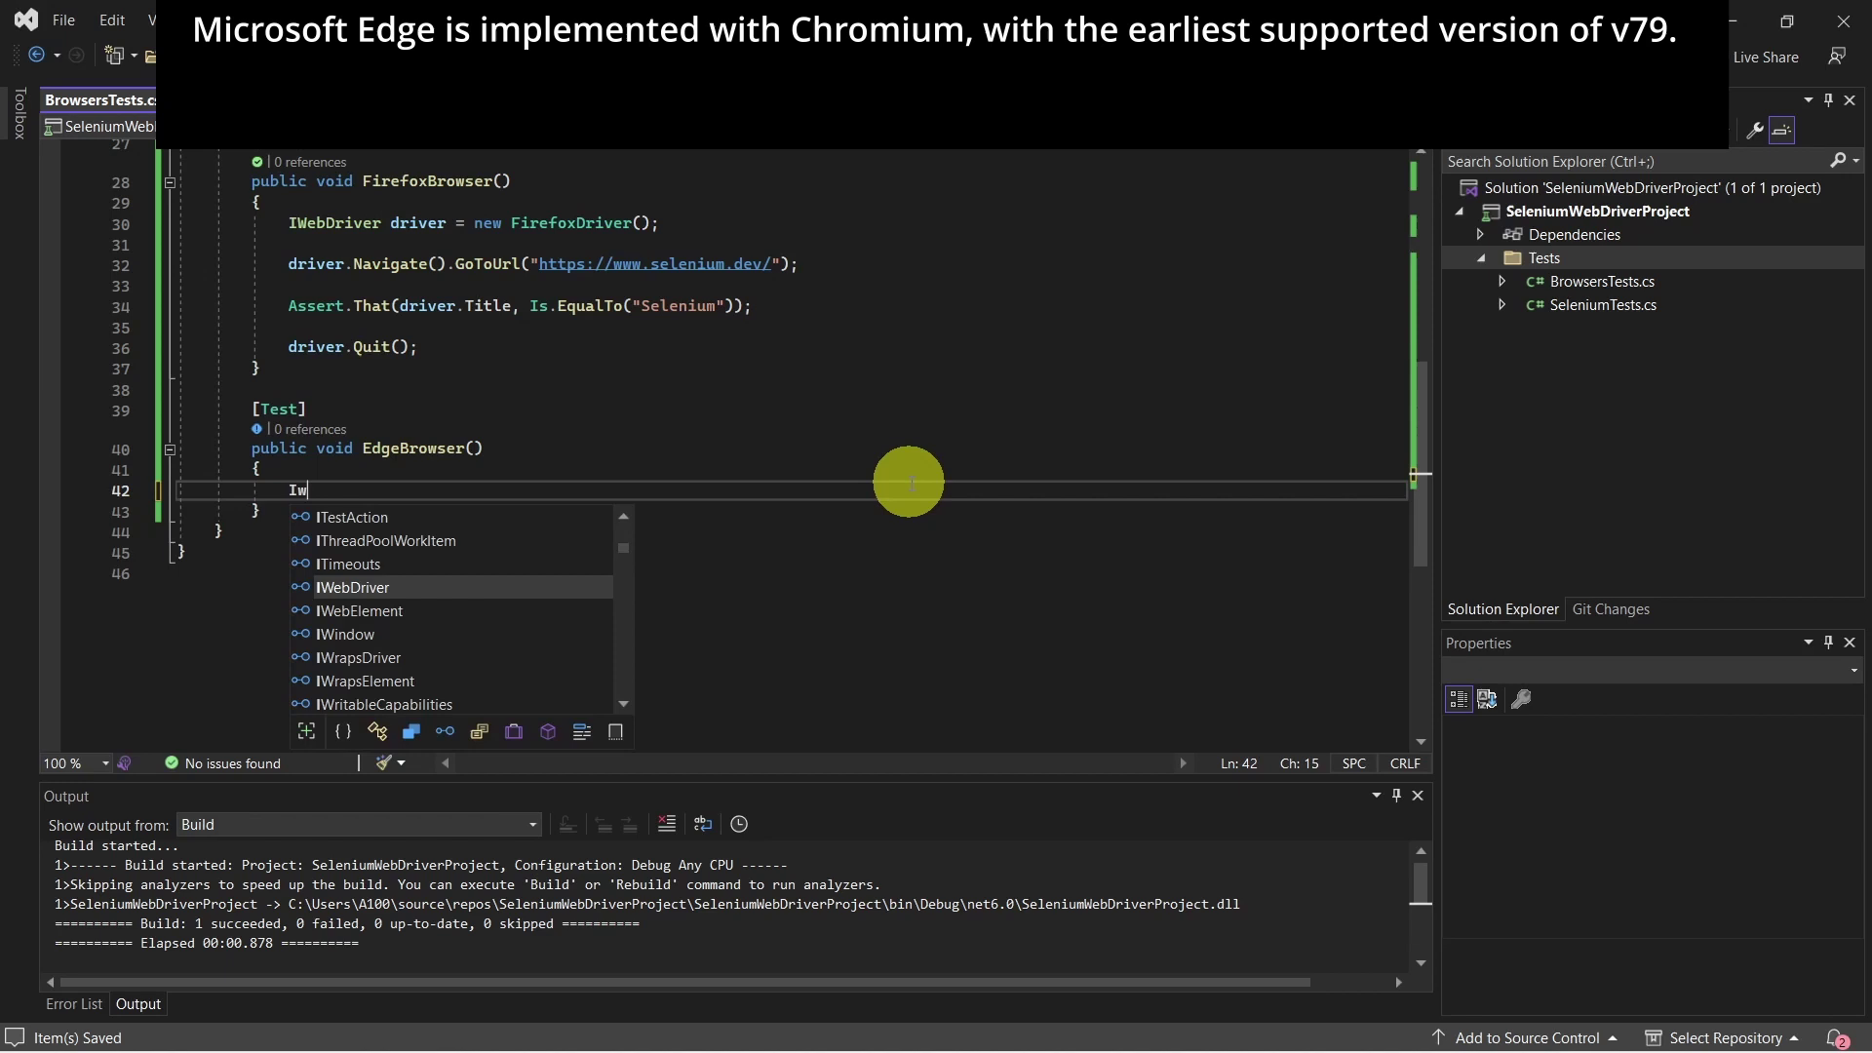
{"action": "type", "text": "eb"}
{"action": "key", "text": "Tab"}
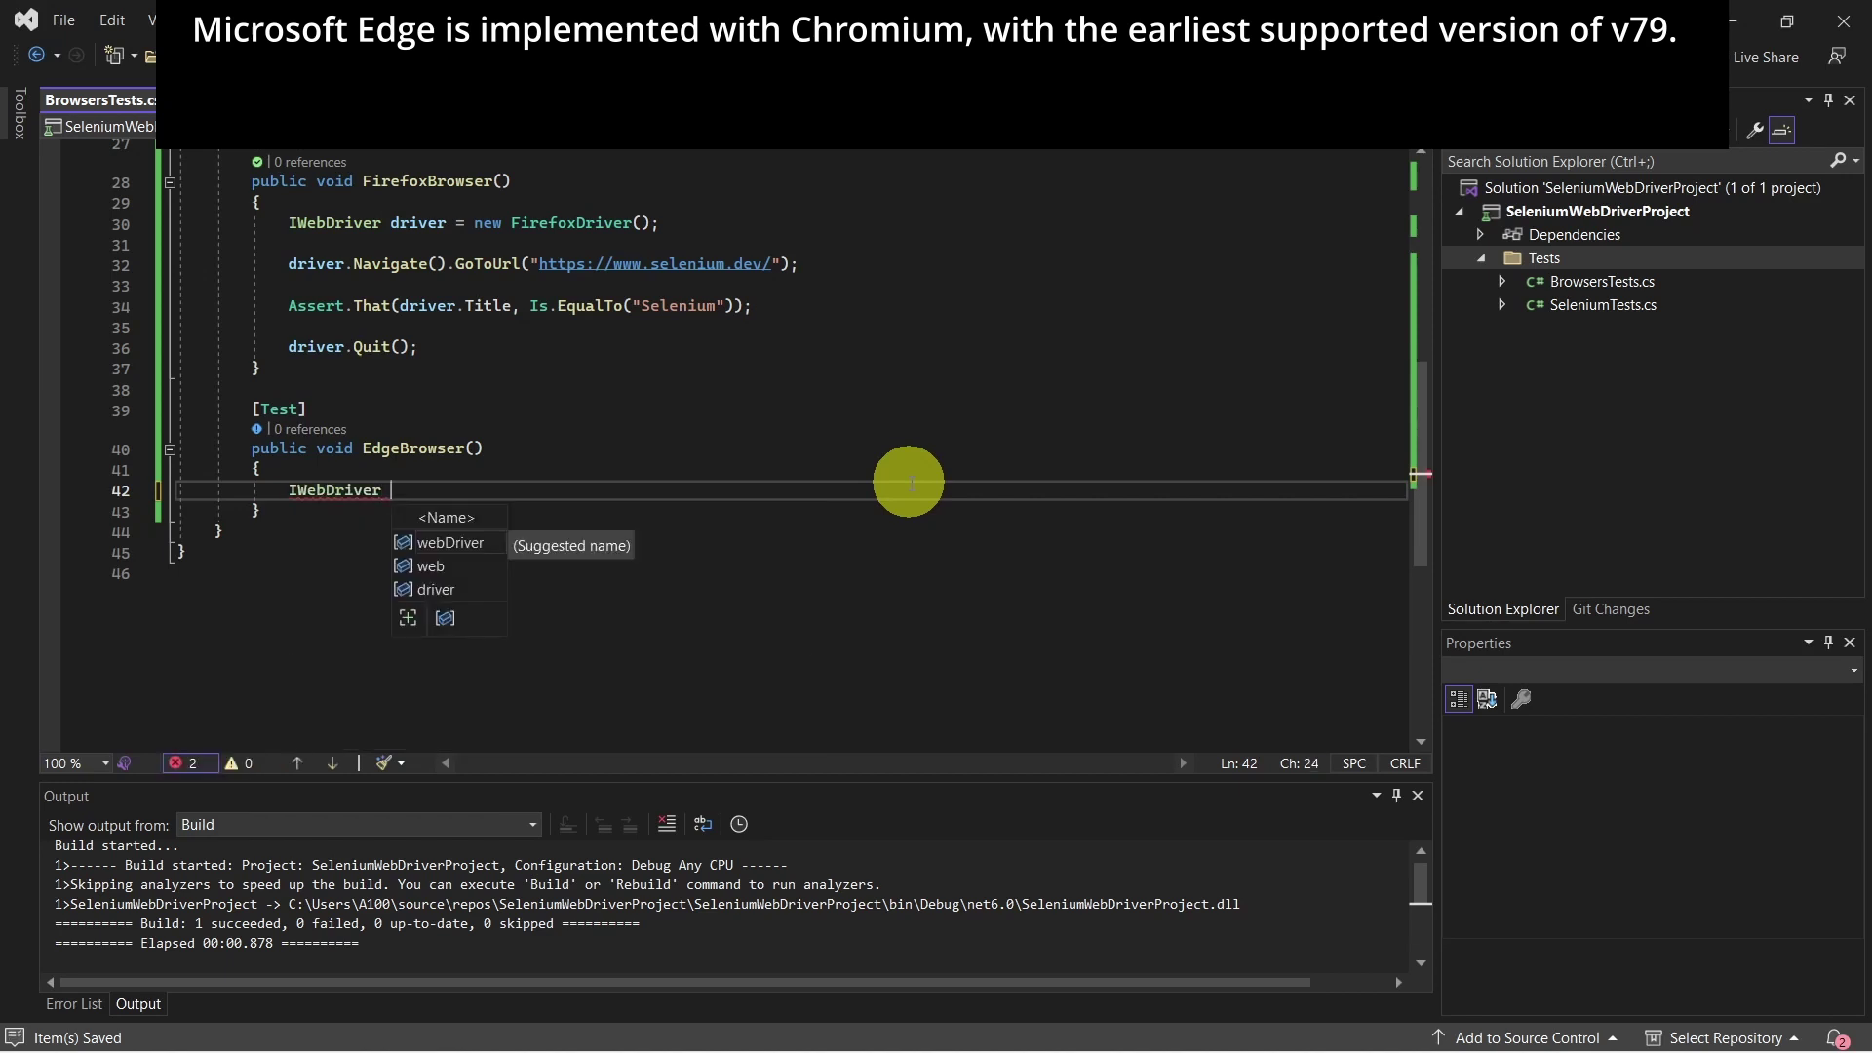
{"action": "type", "text": "driver "}
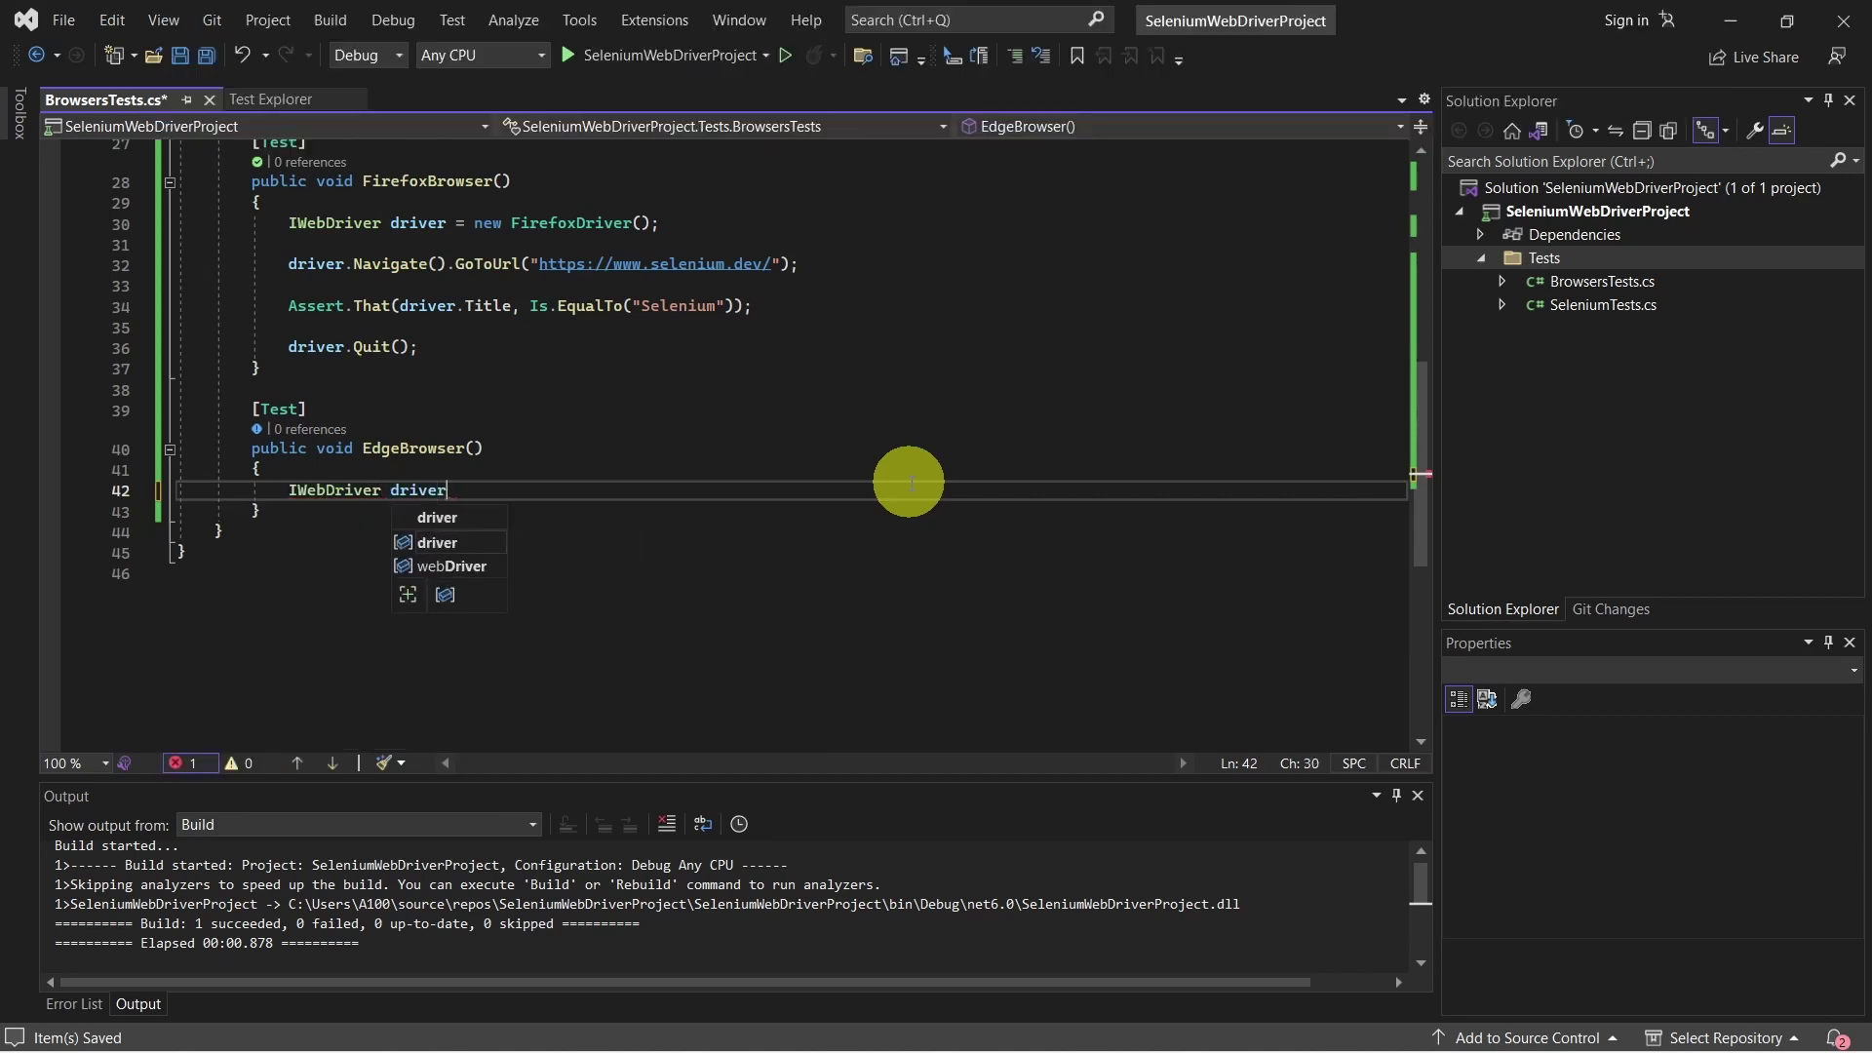
{"action": "type", "text": "= n"}
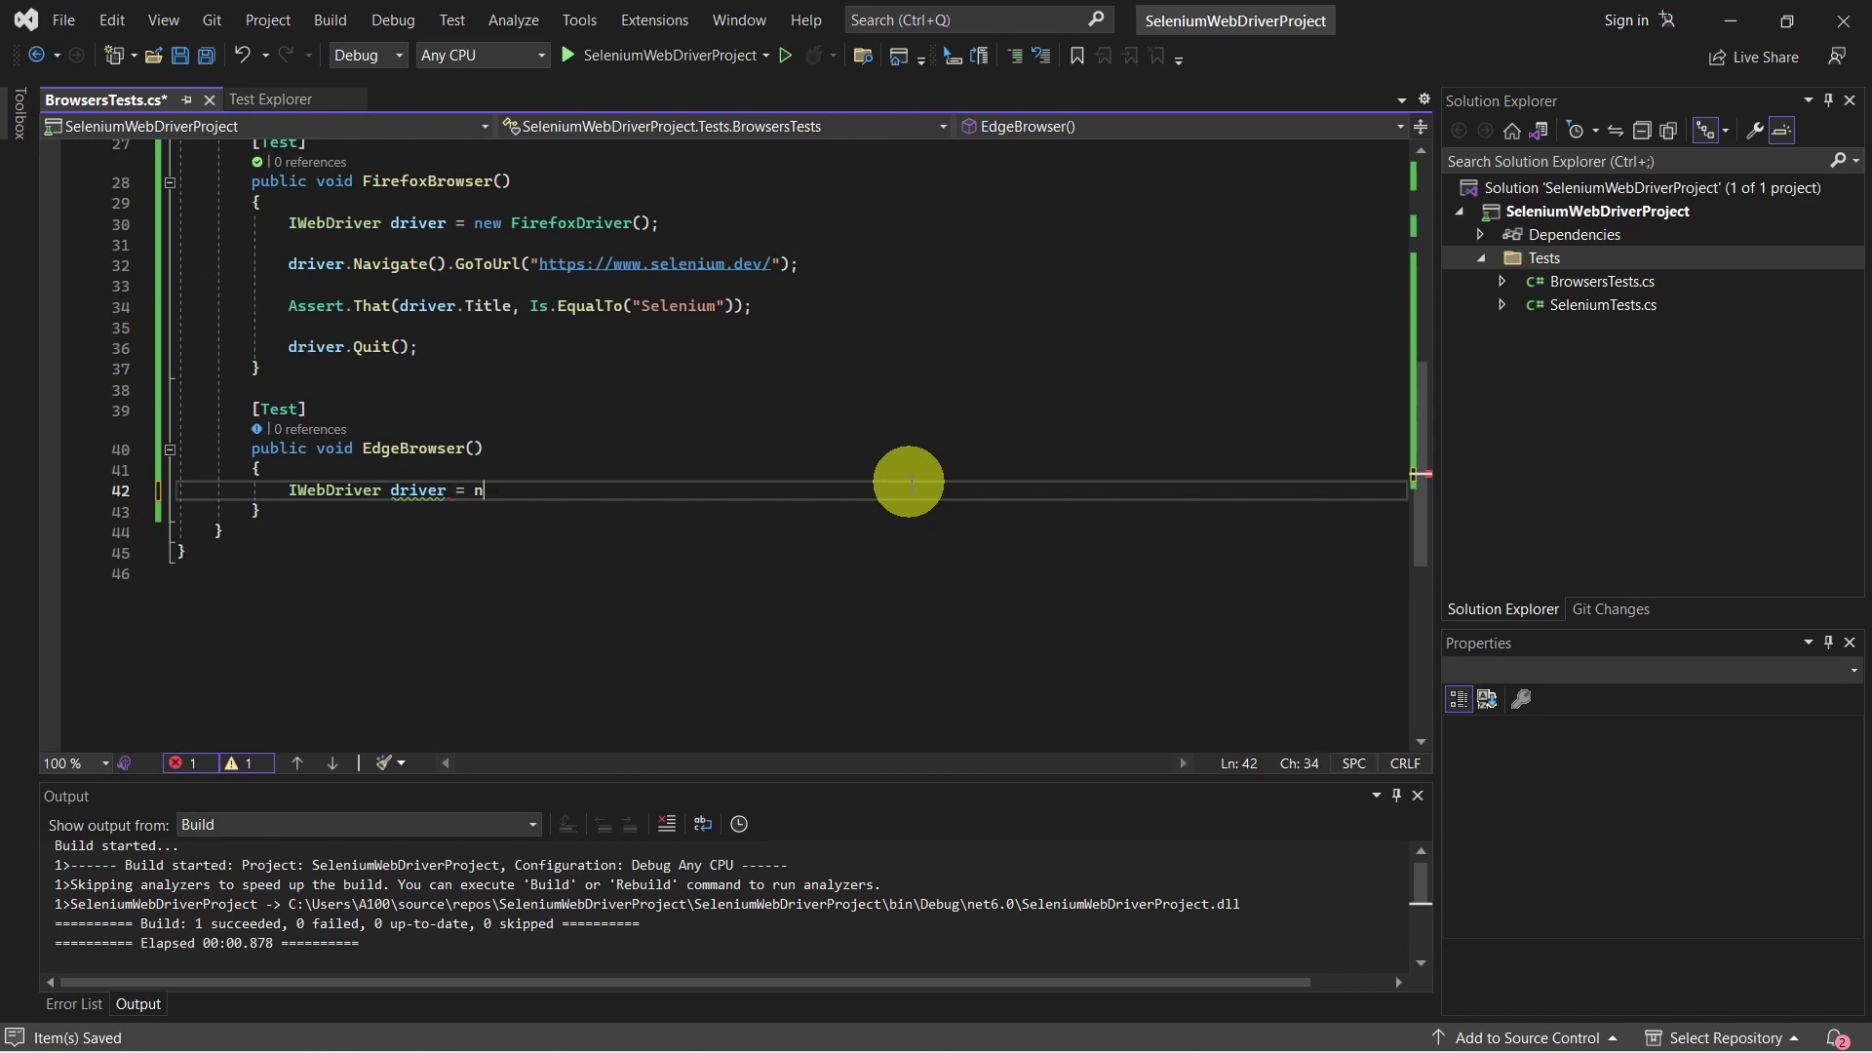
{"action": "type", "text": "ew Edge"}
{"action": "key", "text": "Tab"}
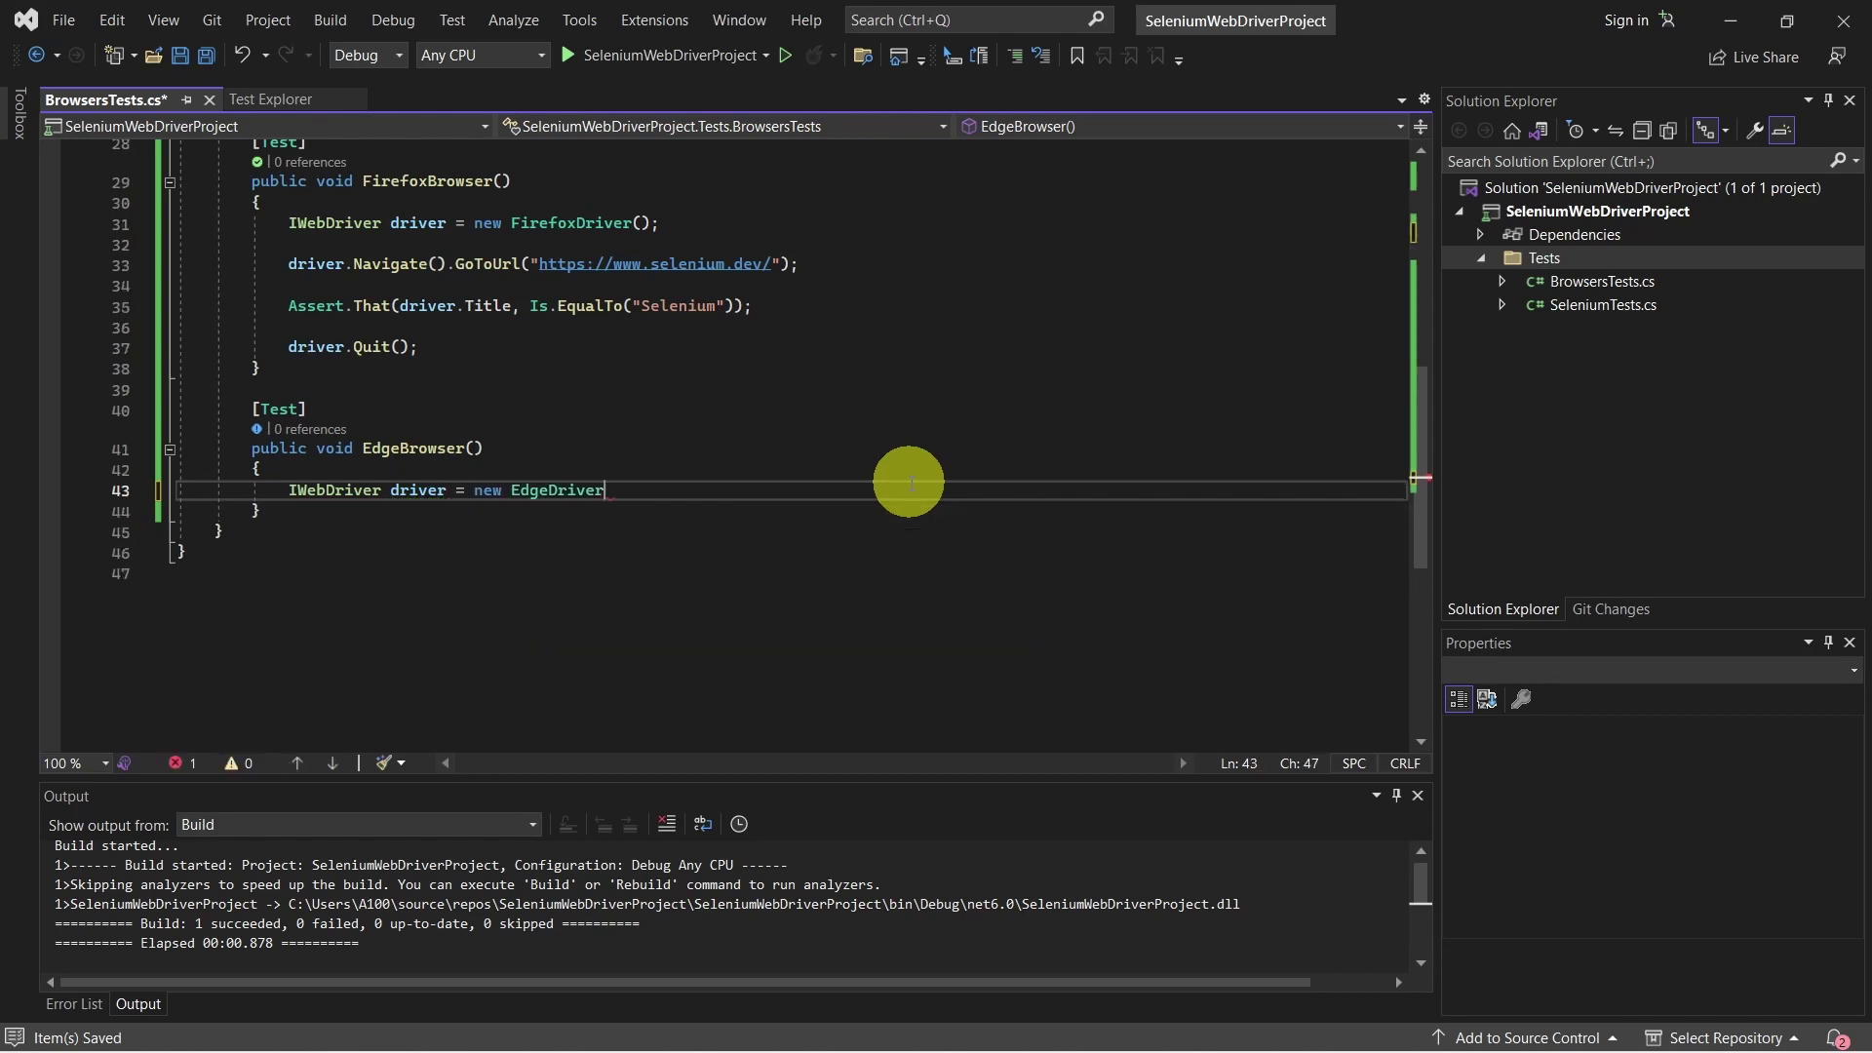
{"action": "type", "text": "();"}
{"action": "key", "text": "Return"}
{"action": "key", "text": "Return"}
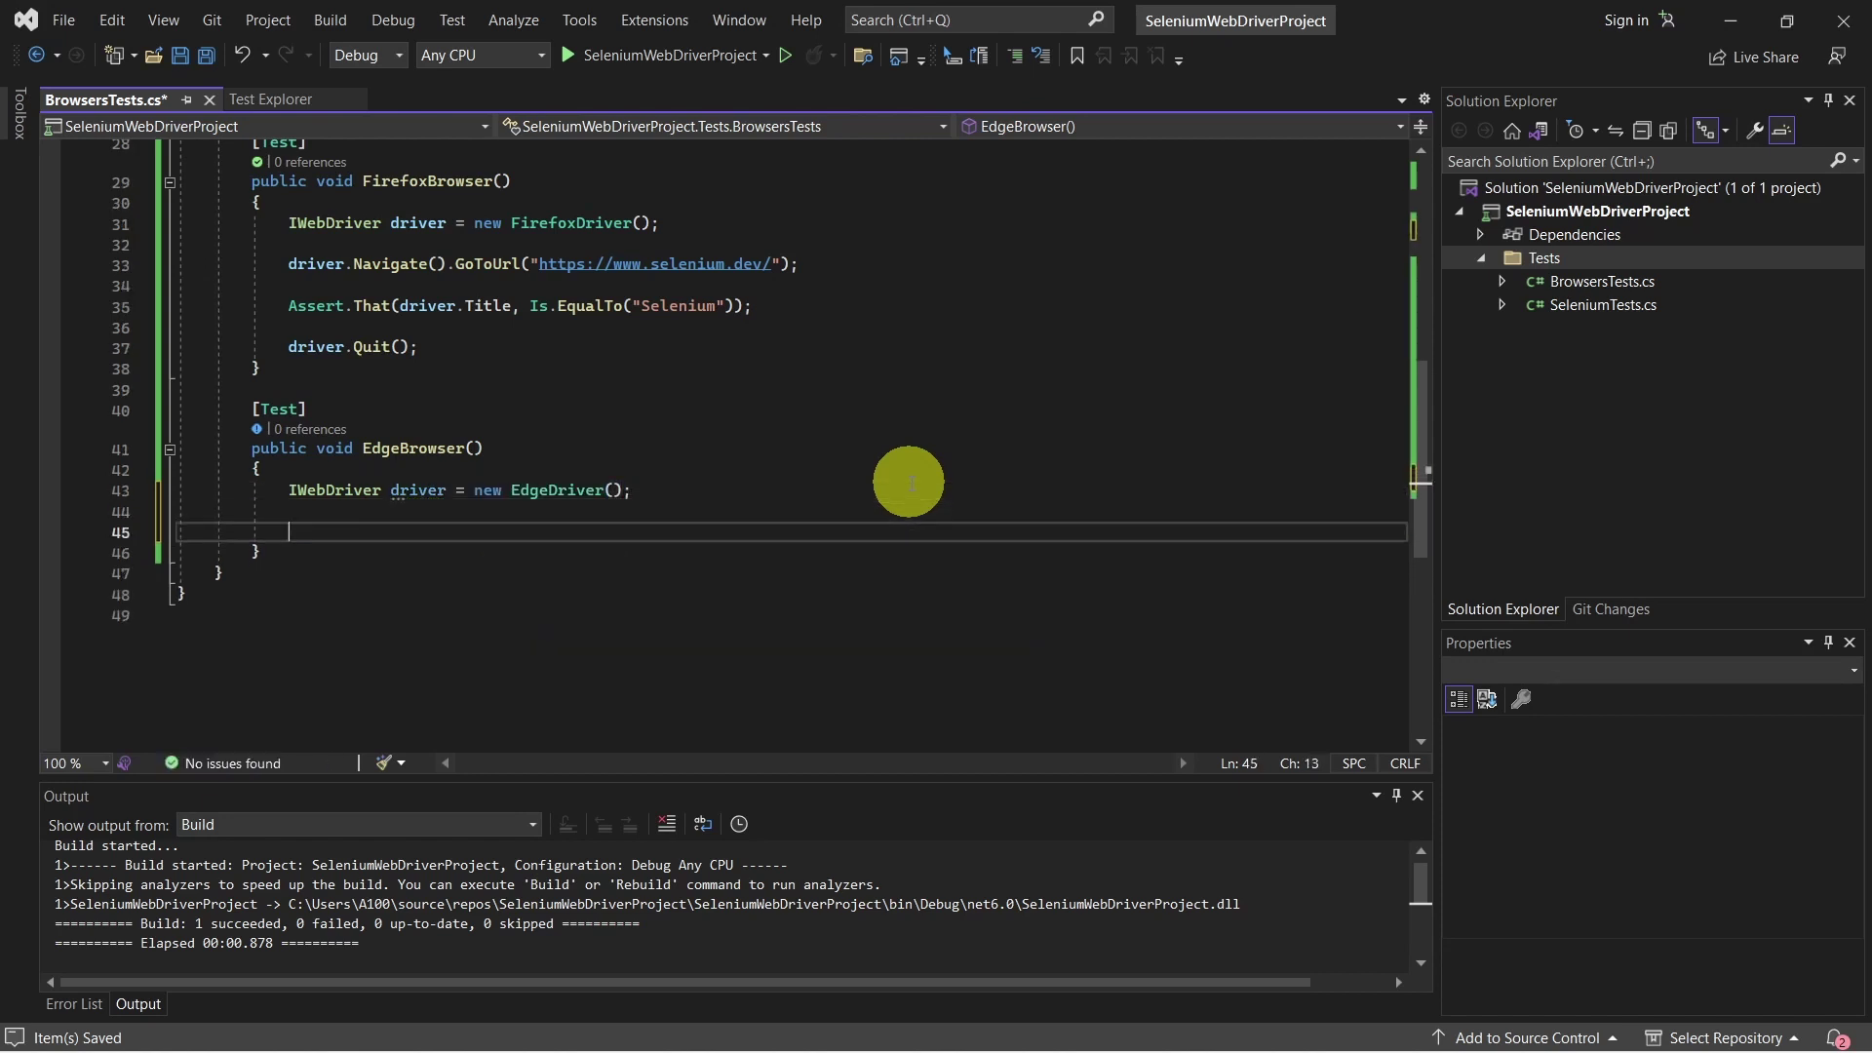
{"action": "type", "text": "driver.Navigate().GoToUrl(\"https://www.selenium.dev/\");              Assert.That(driver.Title, Is.EqualTo(\"Selenium\"));              driver.Quit();"}
{"action": "key", "text": "ctrl+s"}
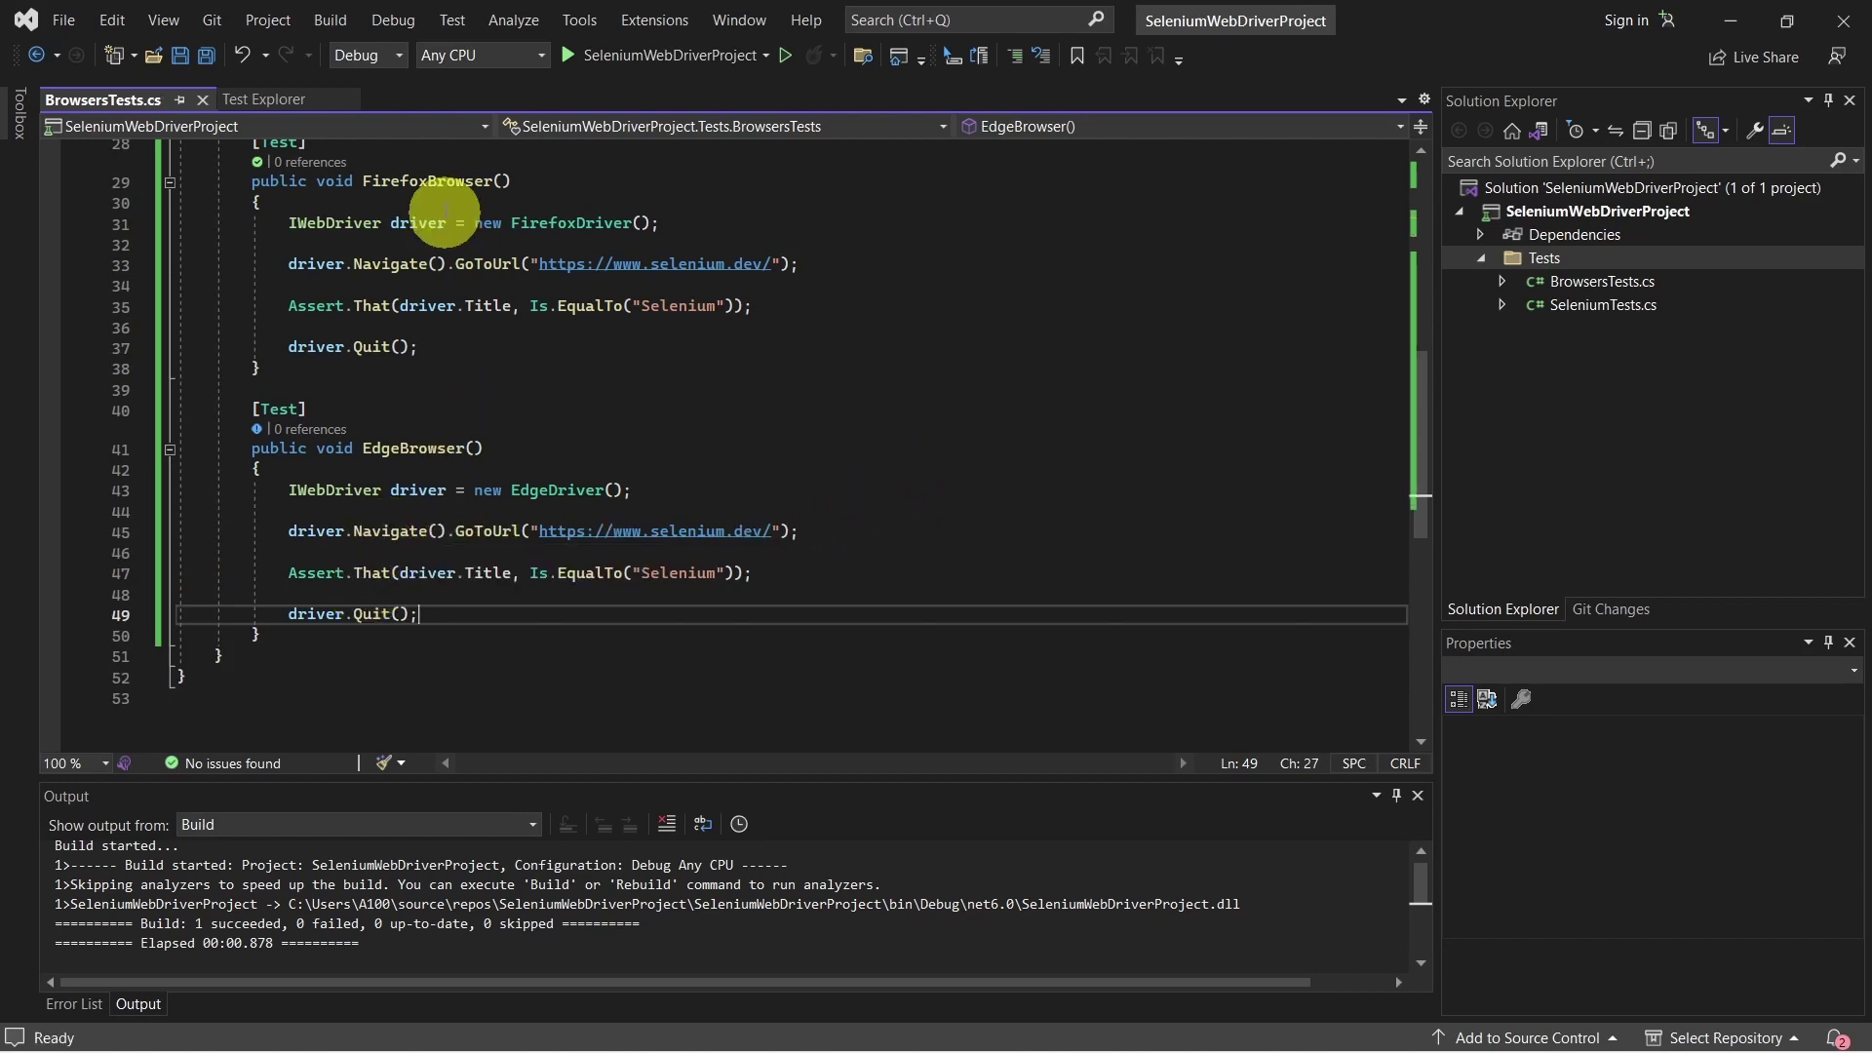
{"action": "mouse_move", "coordinate": [263, 99]}
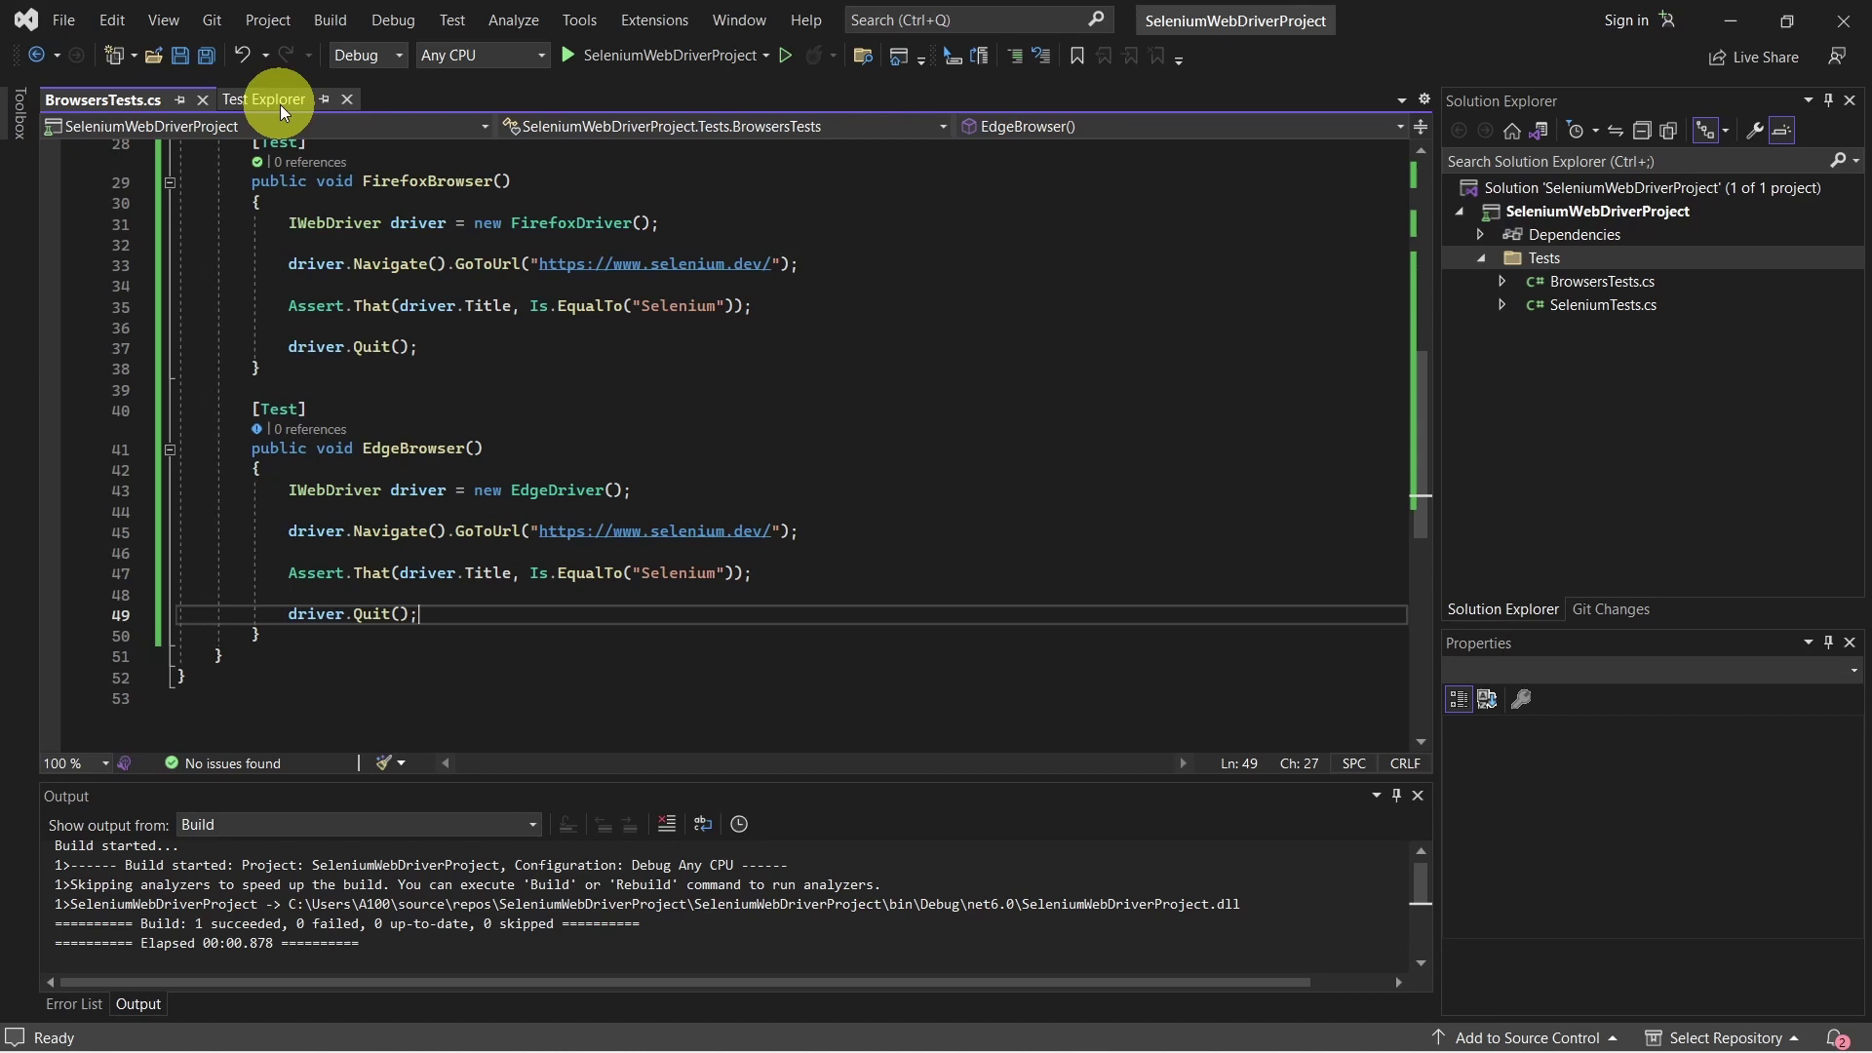
Step: Run EdgeBrowser from Test Explorer, then return to the BrowsersTests.cs code
{"action": "left_click", "coordinate": [280, 105]}
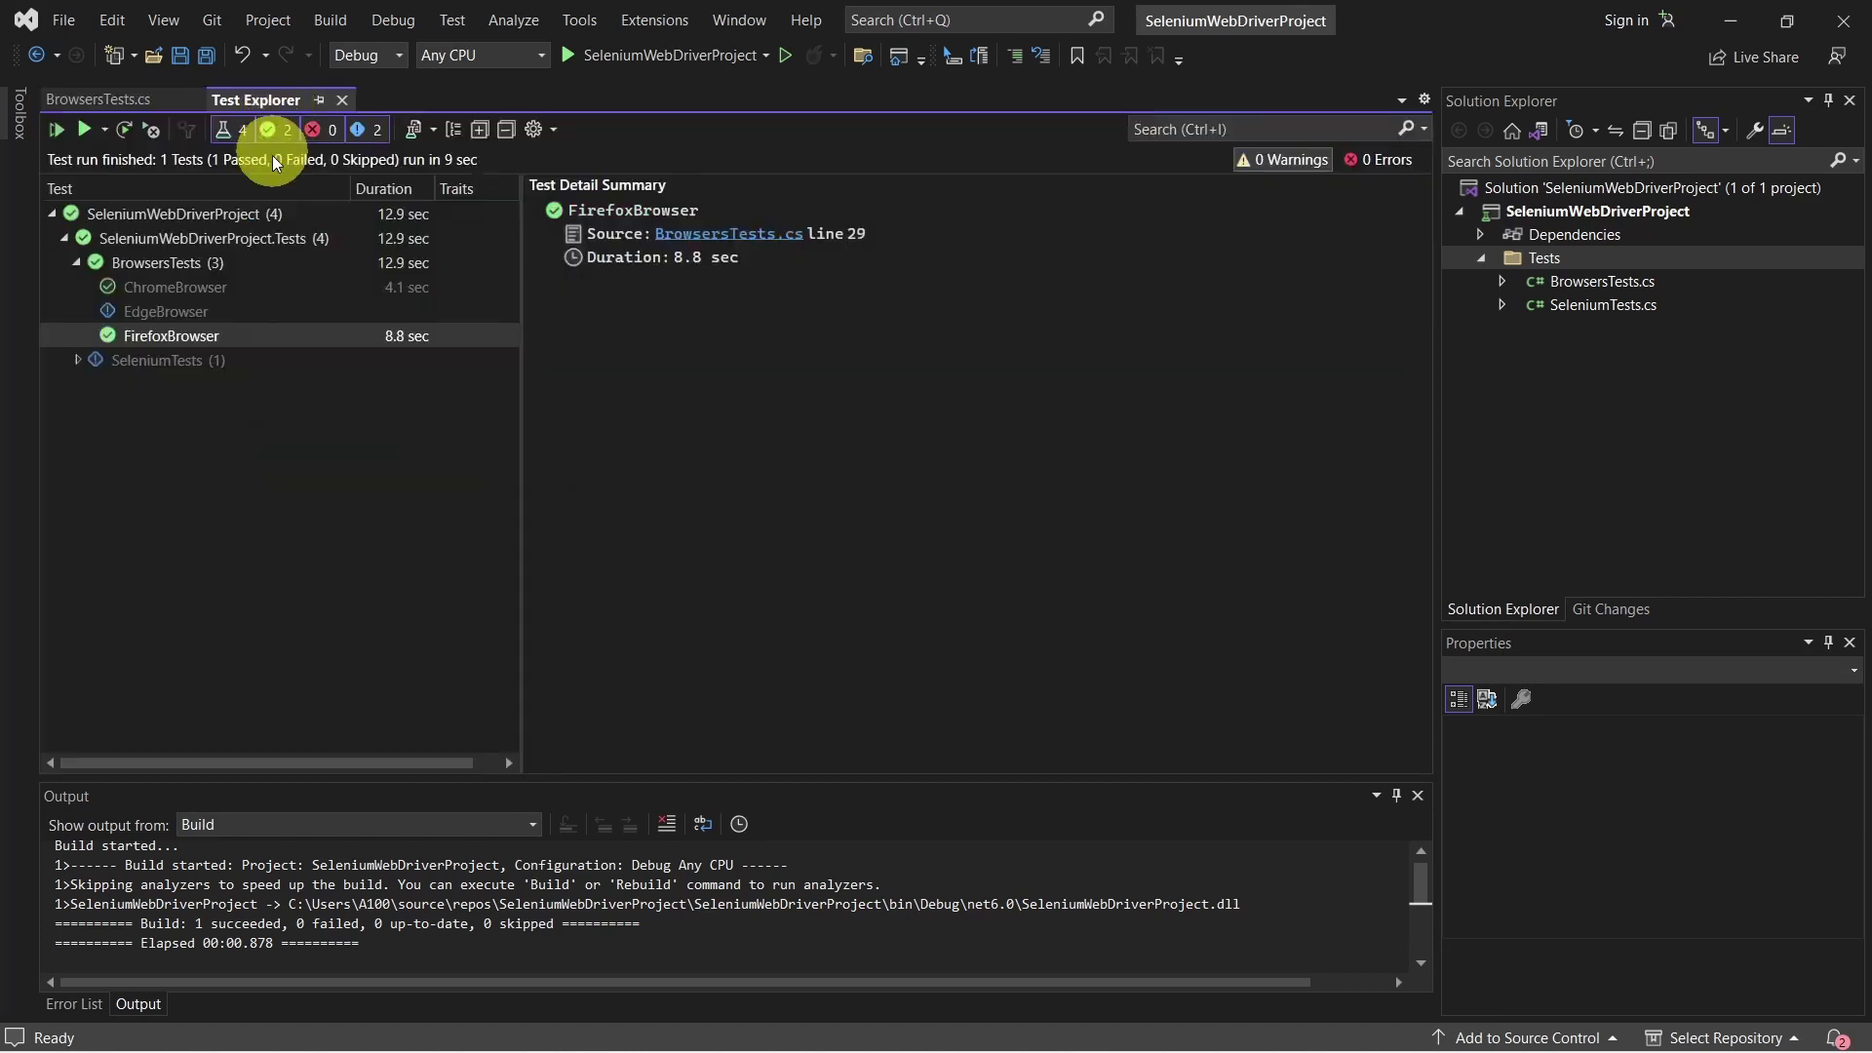
{"action": "right_click", "coordinate": [187, 308]}
{"action": "left_click", "coordinate": [234, 333]}
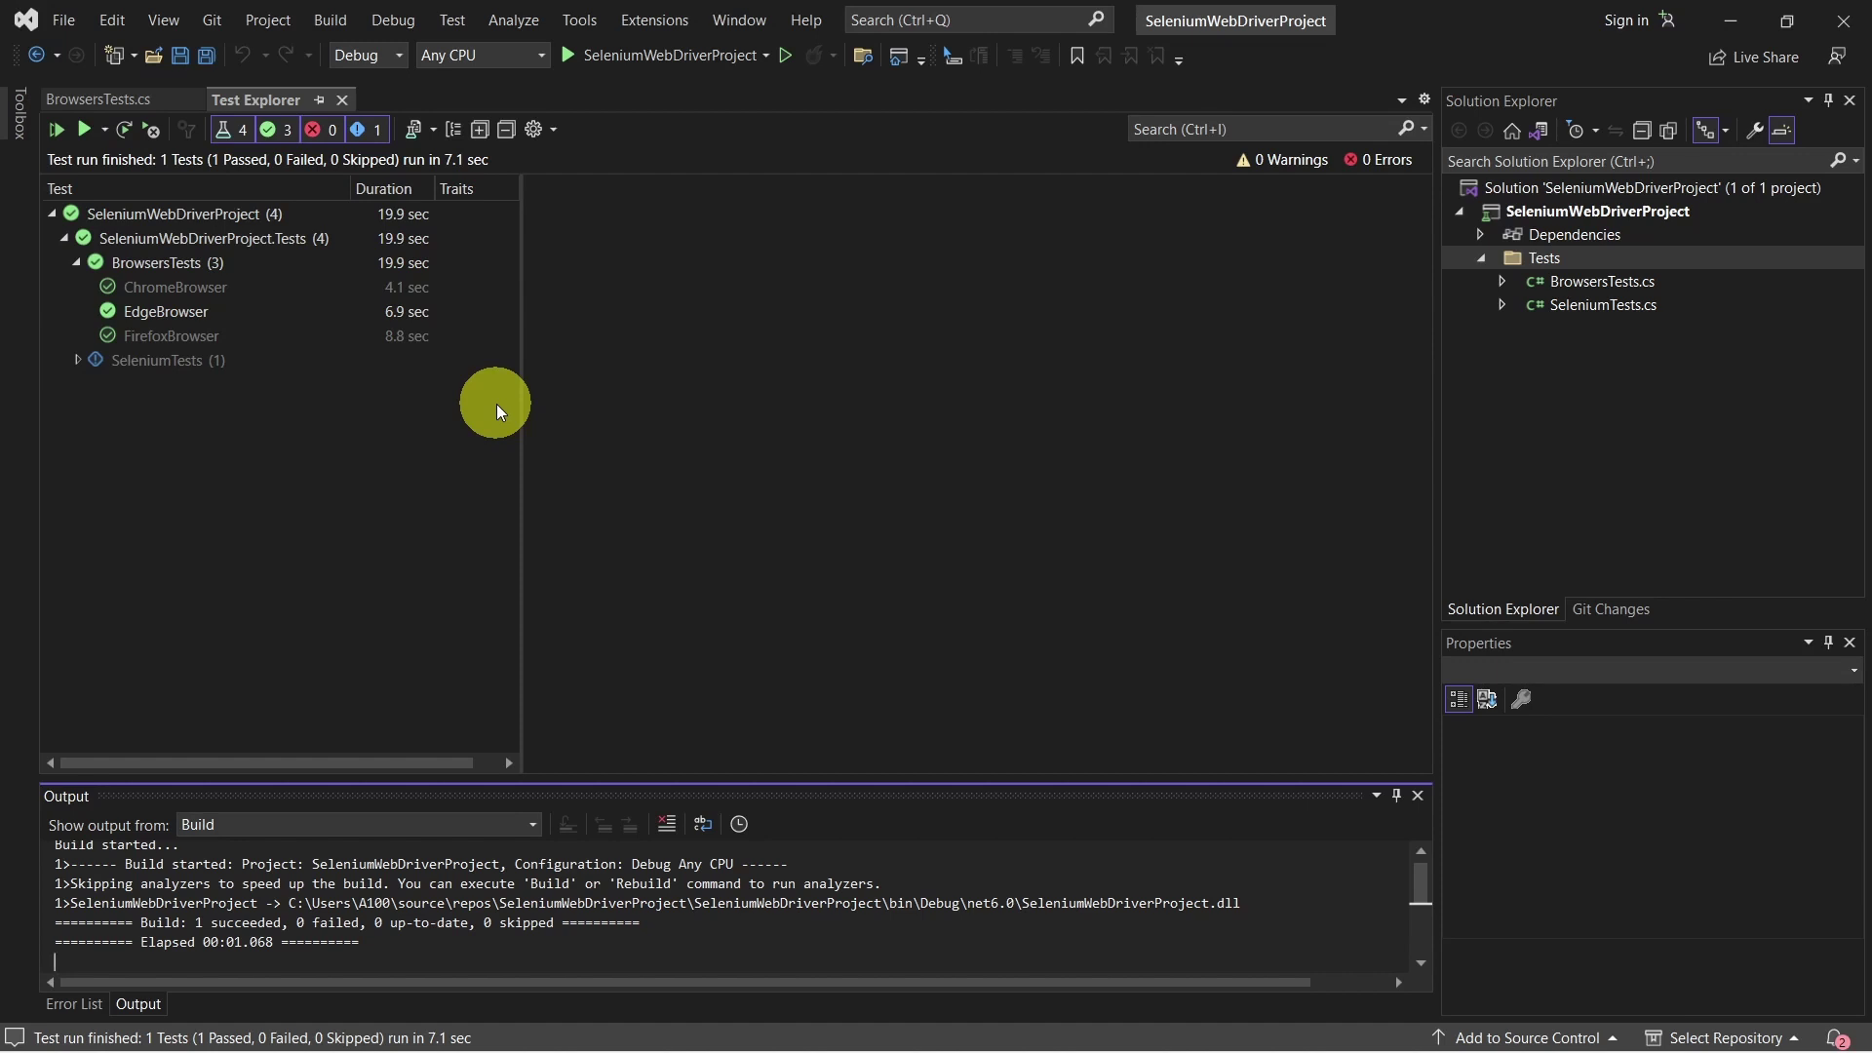
{"action": "left_click", "coordinate": [98, 100]}
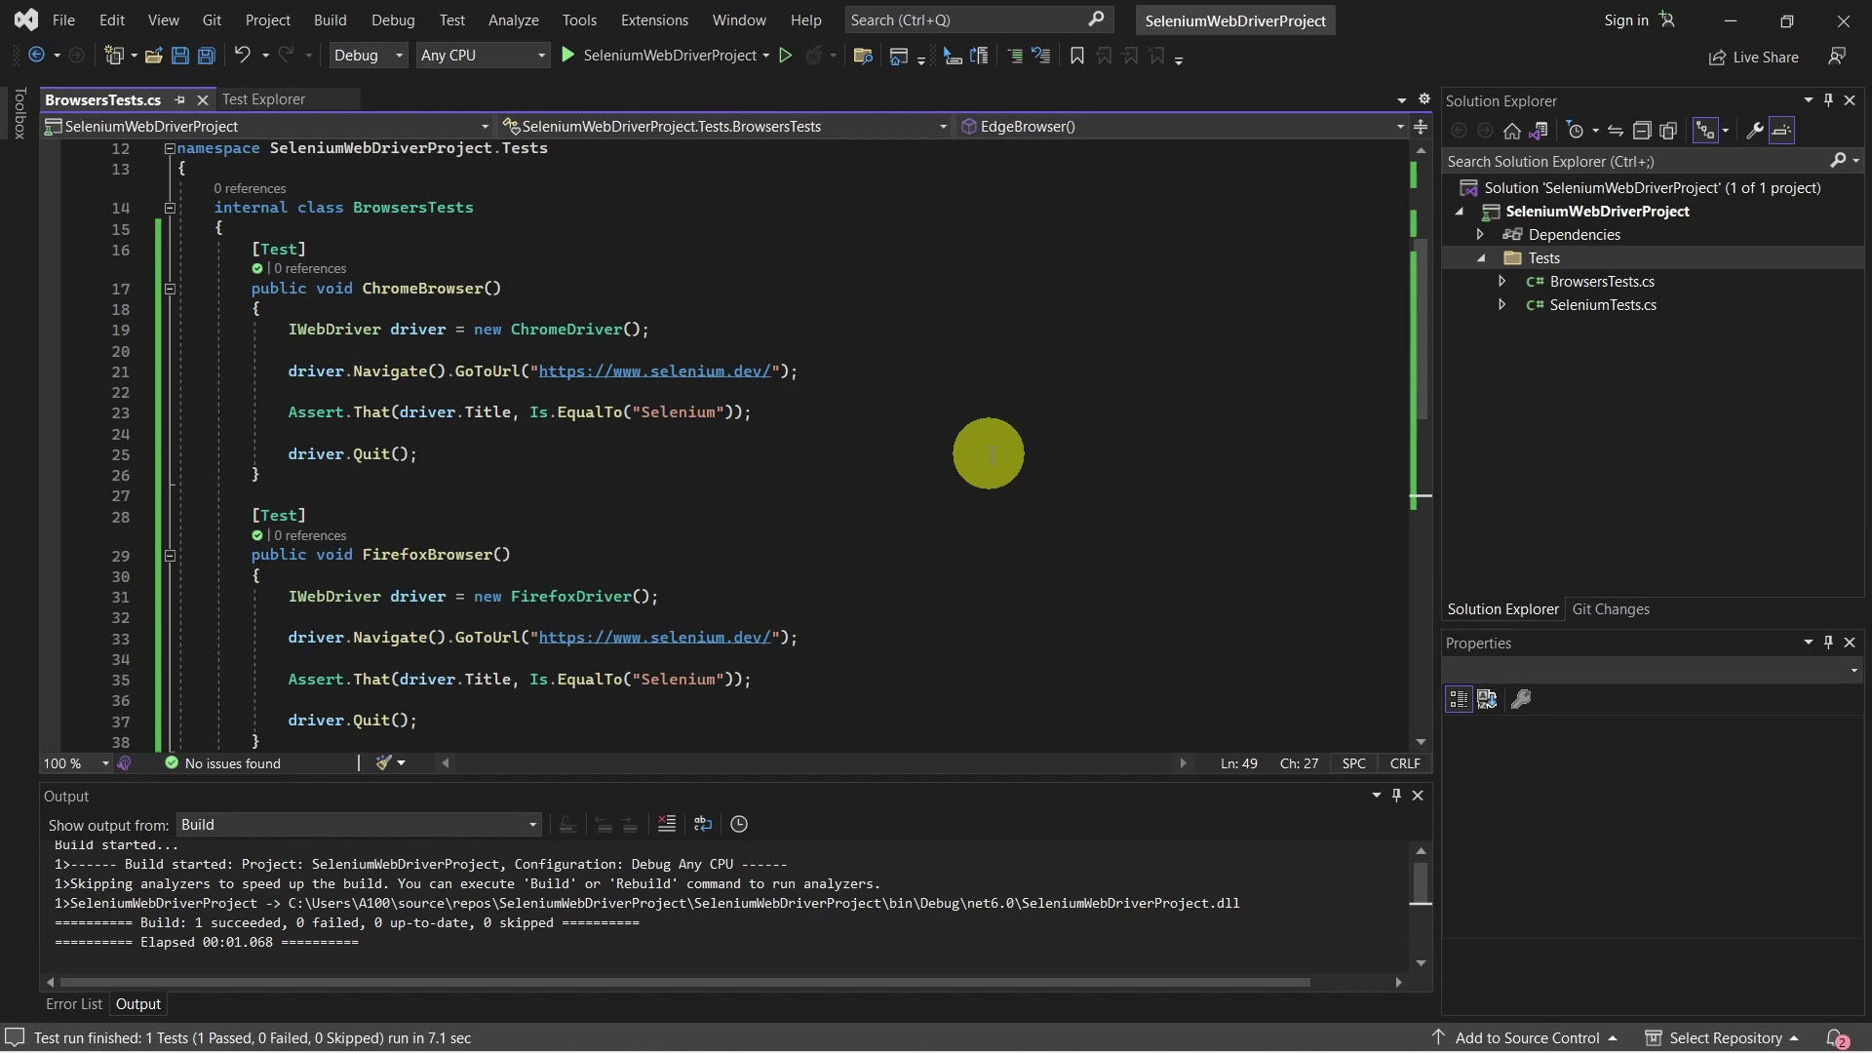
{"action": "scroll", "coordinate": [989, 455], "scroll_direction": "down", "scroll_amount": 1}
{"action": "scroll", "coordinate": [990, 455], "scroll_direction": "down", "scroll_amount": 2}
{"action": "scroll", "coordinate": [990, 455], "scroll_direction": "down", "scroll_amount": 1}
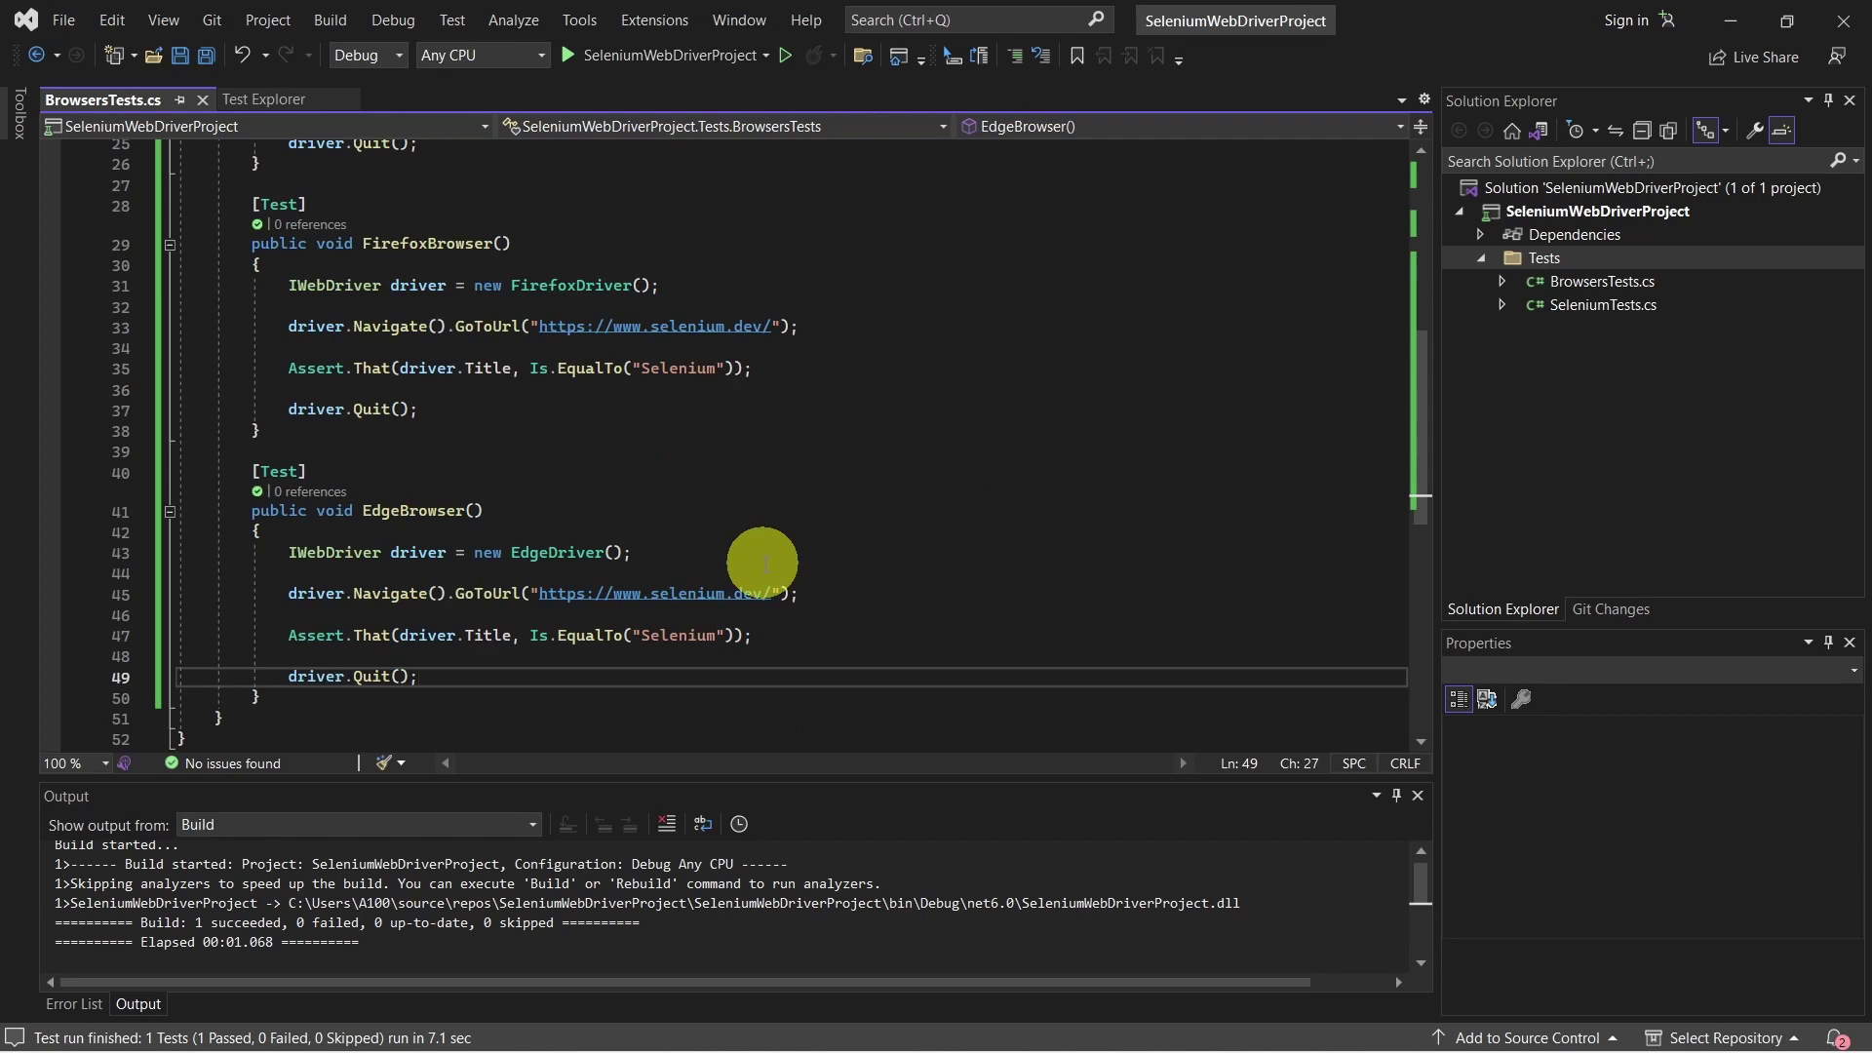
Step: Run the entire BrowsersTests node from Test Explorer
{"action": "left_click", "coordinate": [268, 100]}
{"action": "right_click", "coordinate": [258, 265]}
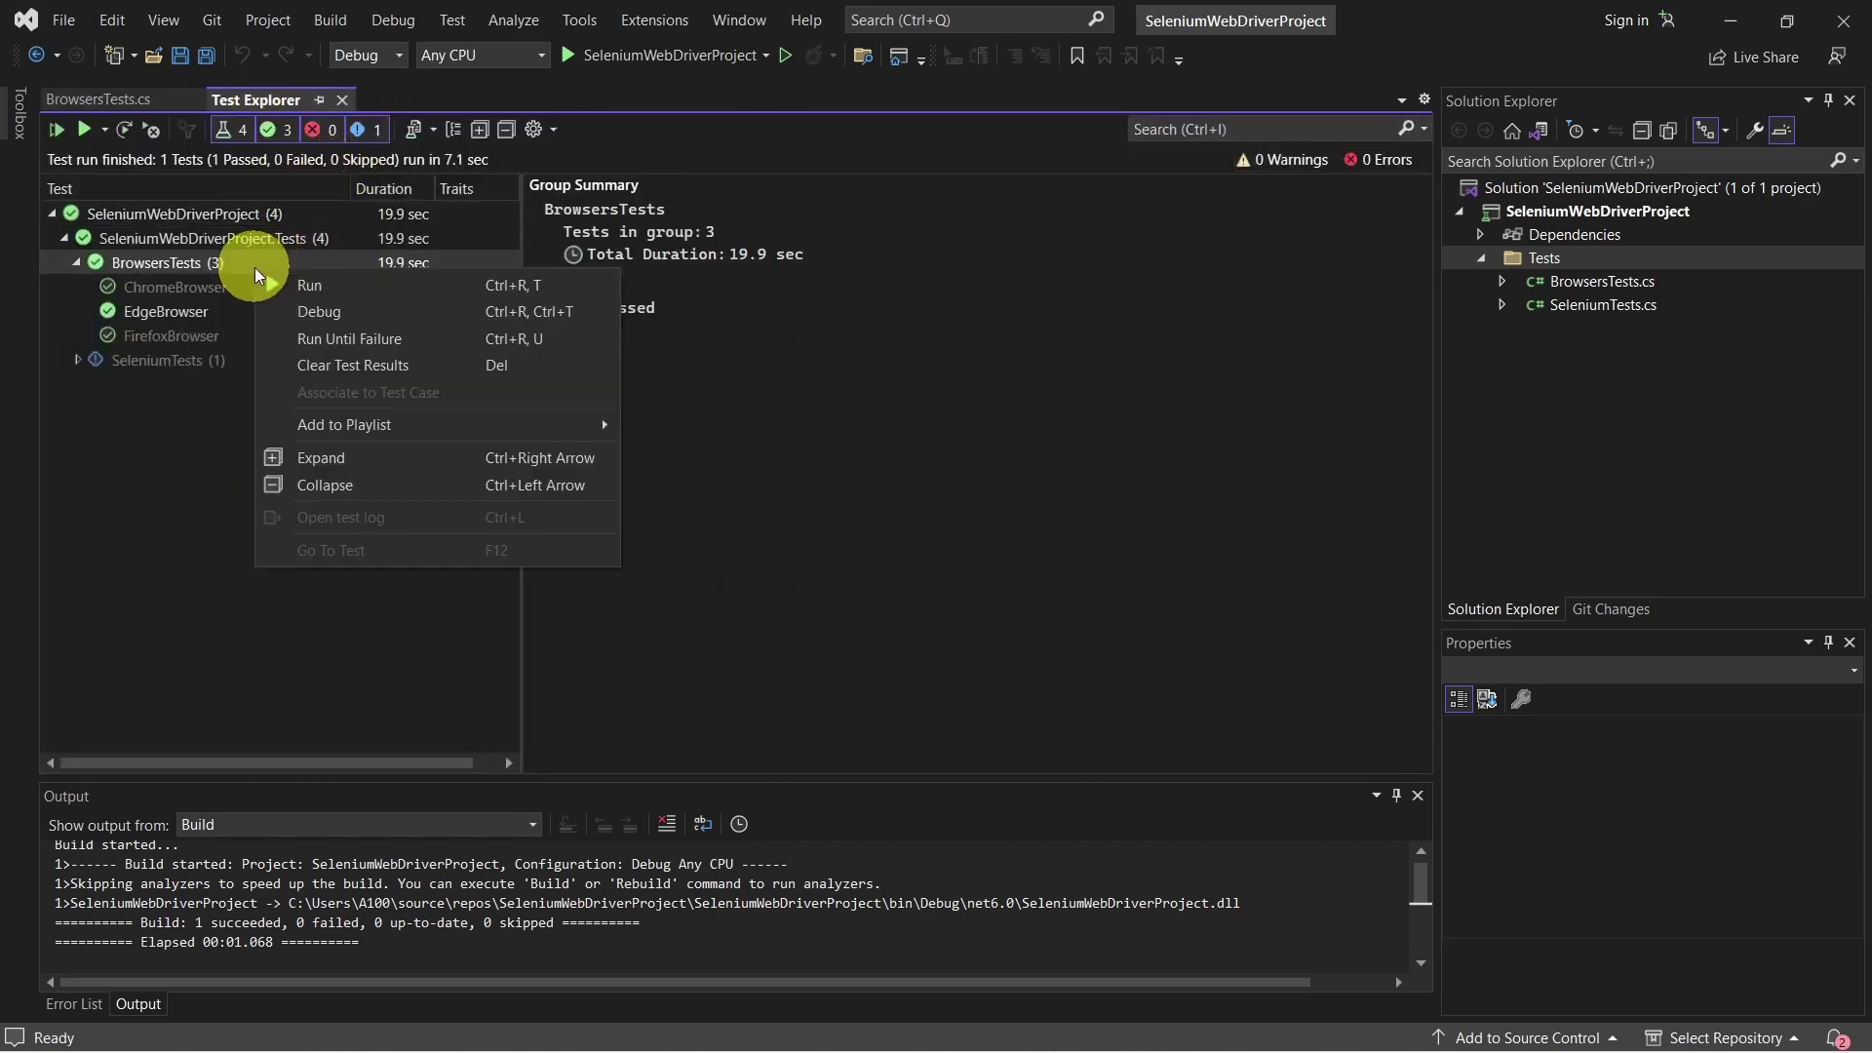
{"action": "left_click", "coordinate": [458, 287]}
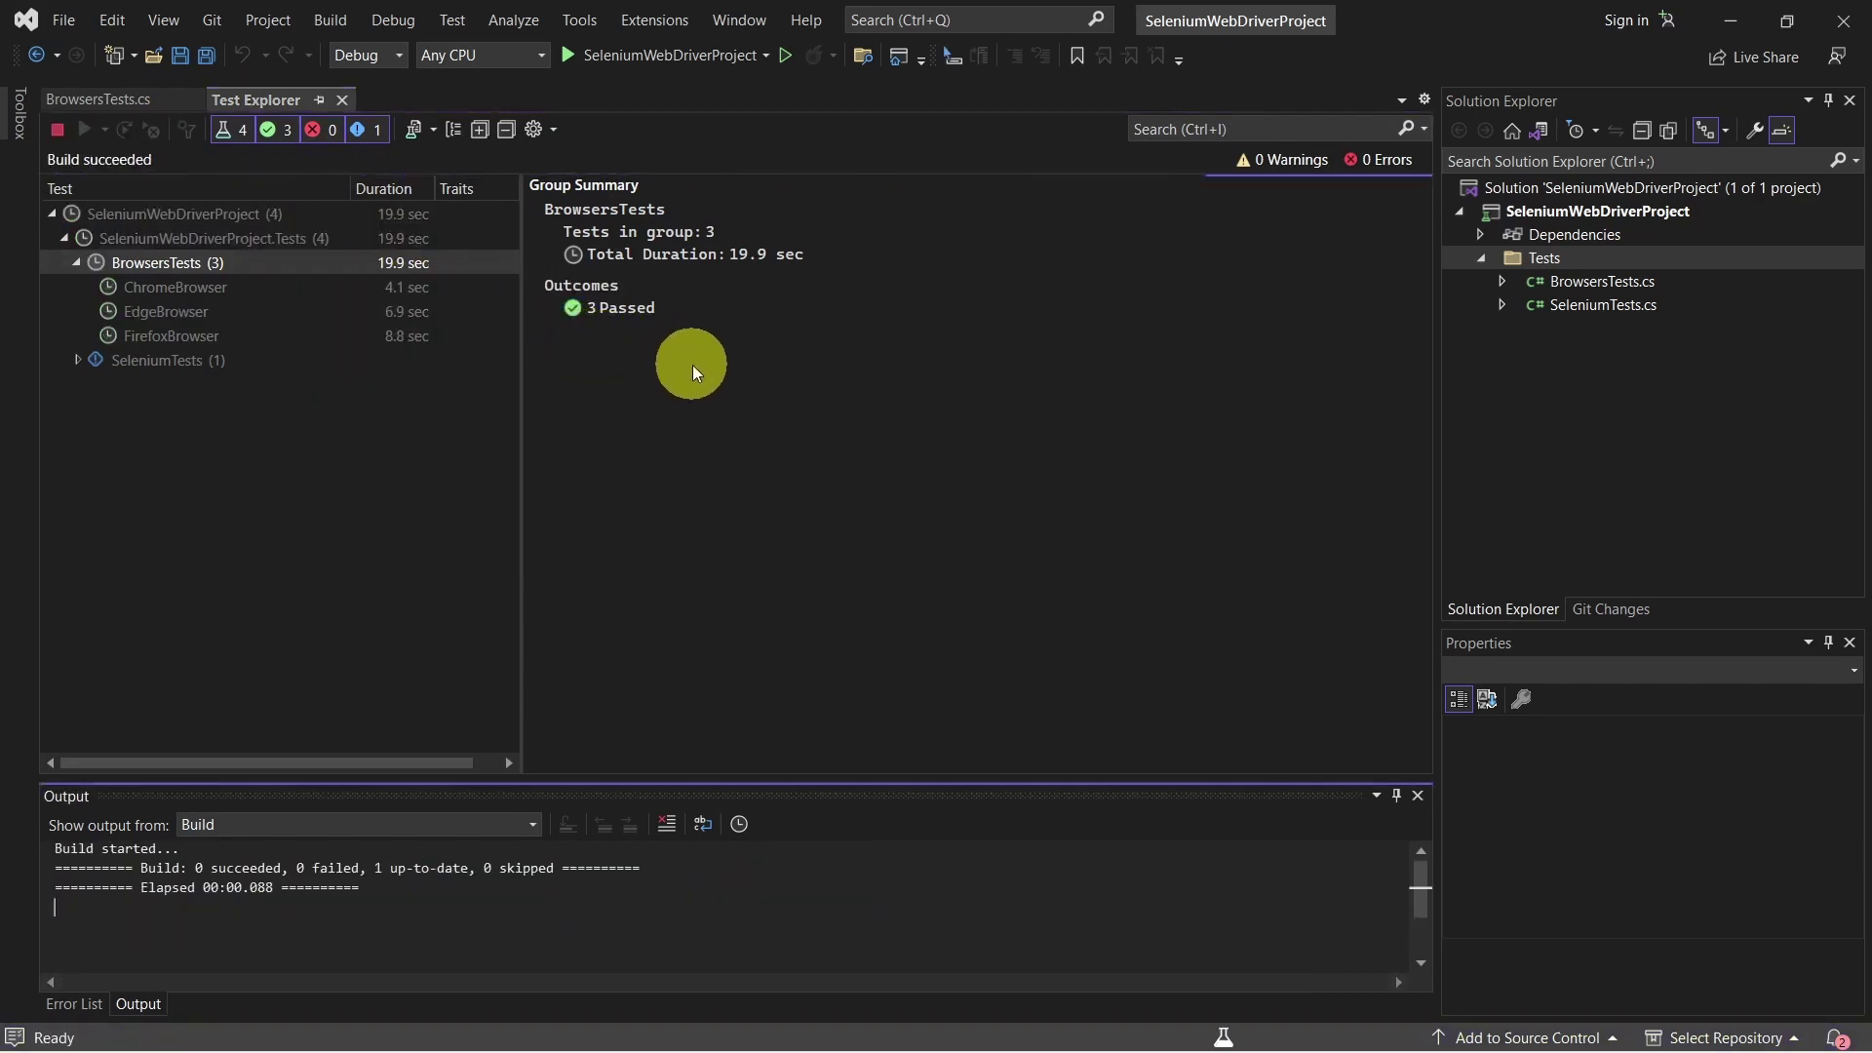